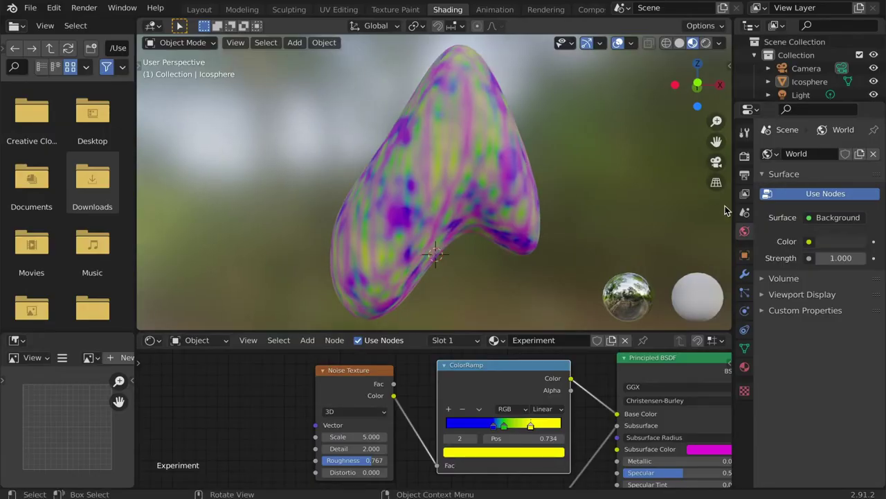
# Step: Switch the viewport to Material Preview and show the blob's empty Material Properties
pyautogui.moveTo(727, 210); pyautogui.dragTo(682, 200, button='middle')
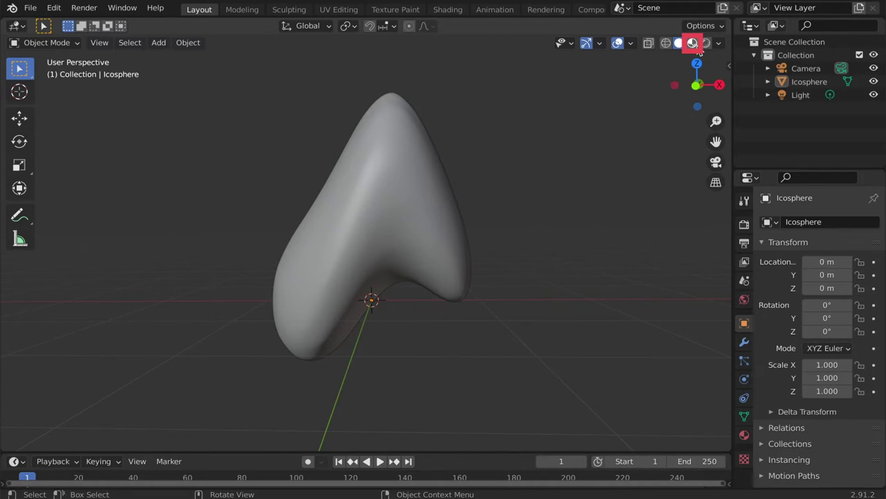
pyautogui.click(696, 47)
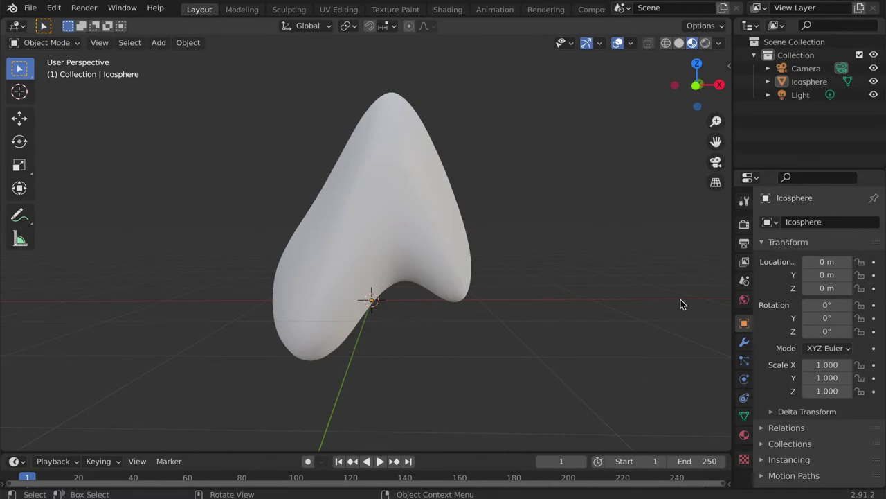
pyautogui.click(744, 435)
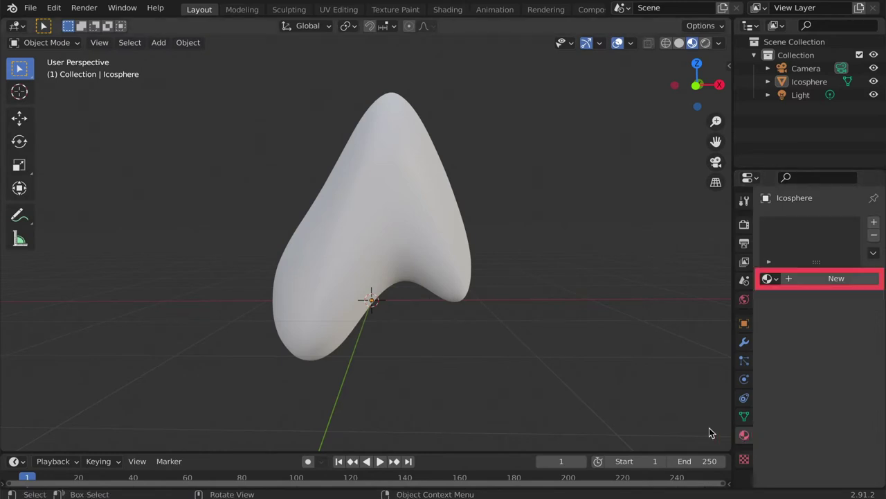
# Step: Create a new Principled BSDF material for the Icosphere and name it 'Orange'
pyautogui.click(870, 278)
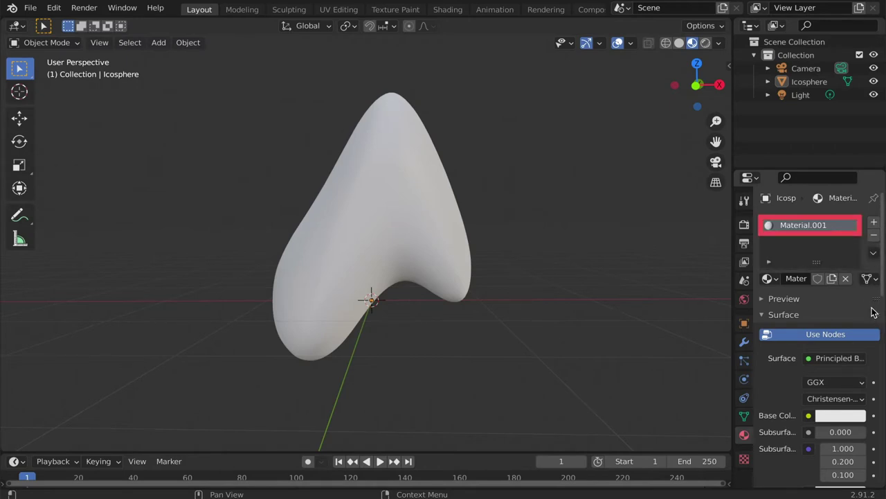
pyautogui.click(802, 278)
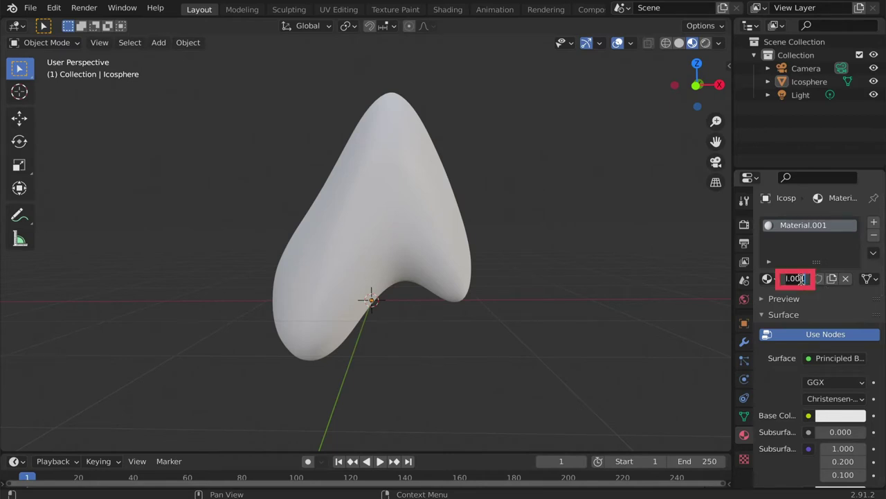
pyautogui.write('Orange')
pyautogui.press('Return')
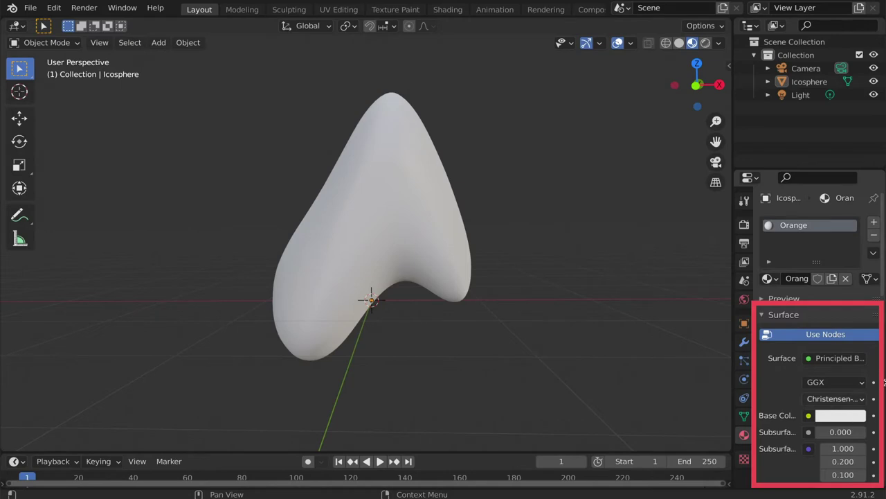
pyautogui.scroll(-1, 879, 374)
# Step: Set the Orange base colour to reddish orange (H 0.057, S 0.612, V 0.906)
pyautogui.scroll(-5, 882, 372)
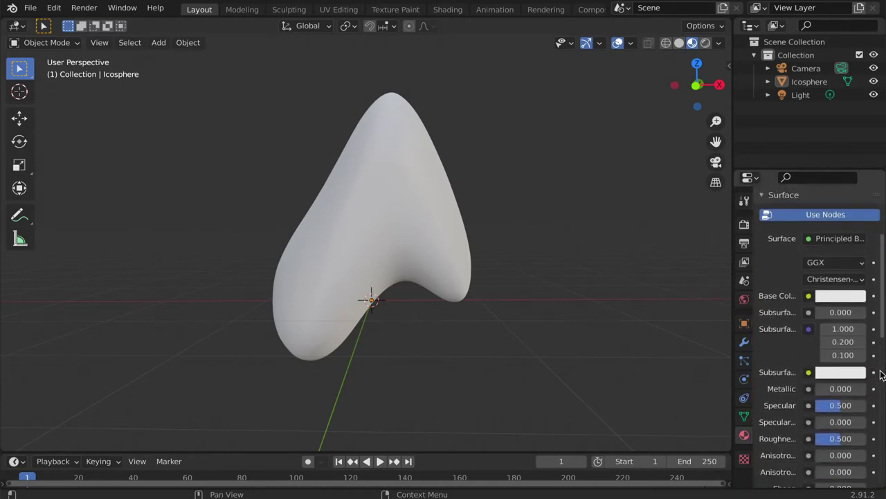
pyautogui.scroll(-1, 881, 375)
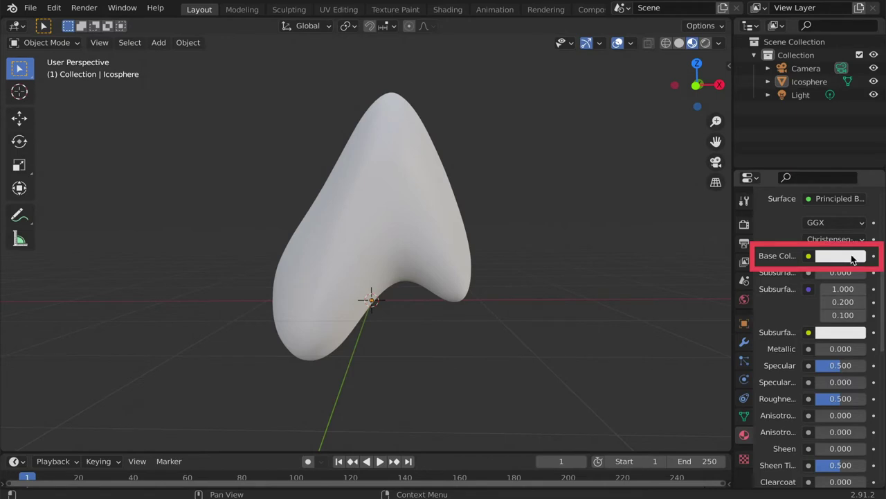
pyautogui.click(852, 256)
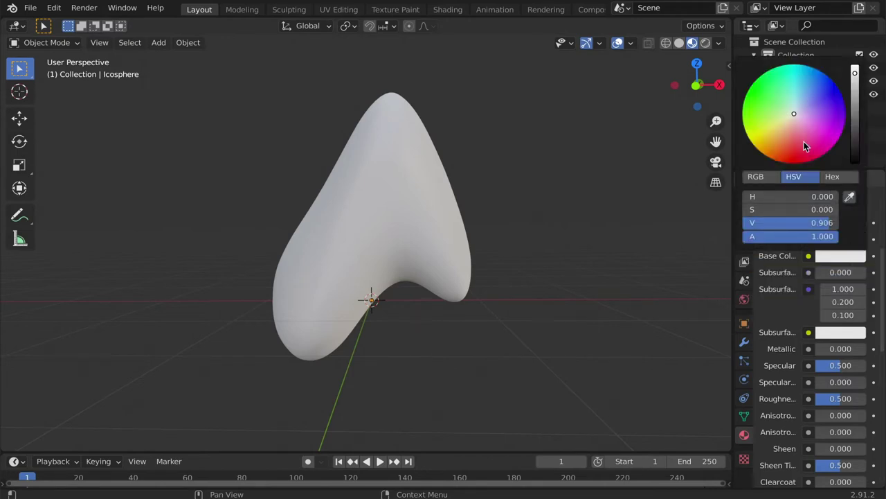
pyautogui.click(782, 139)
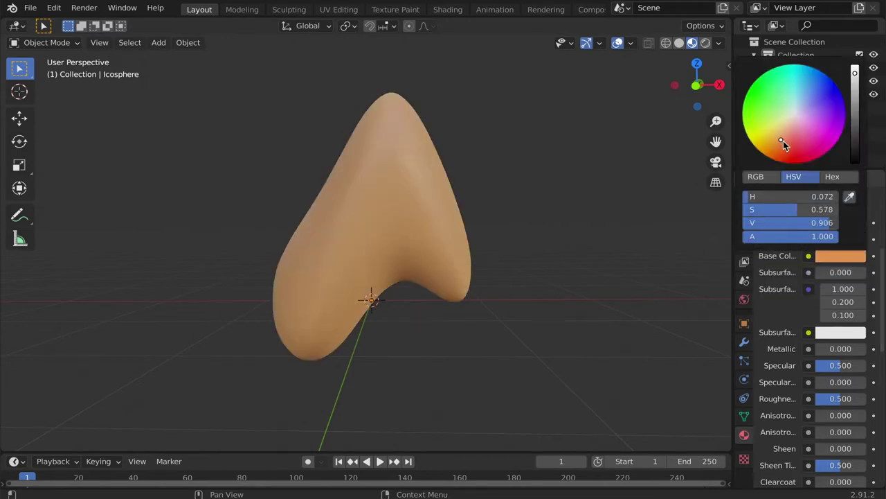
pyautogui.click(783, 142)
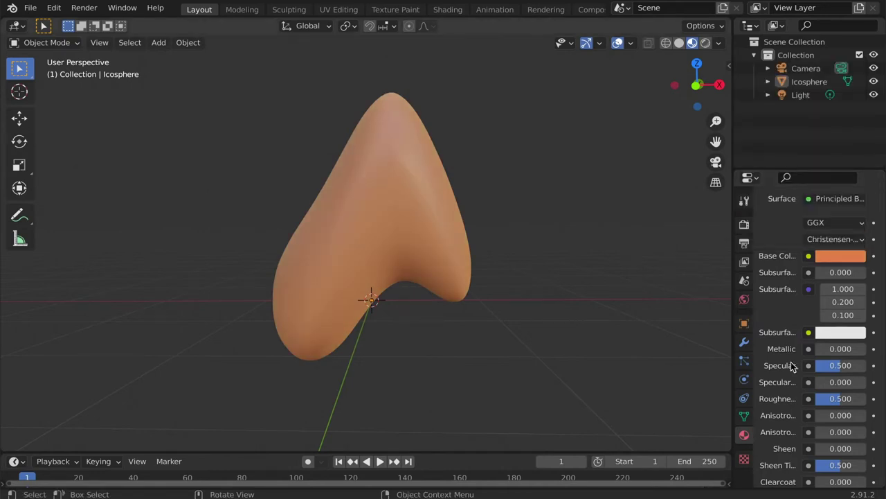
# Step: Test a metallic look, then settle on Metallic 0.000 and Roughness 1.000
pyautogui.moveTo(840, 398)
pyautogui.mouseDown()
pyautogui.moveTo(866, 398)
pyautogui.moveTo(817, 398)
pyautogui.mouseUp()
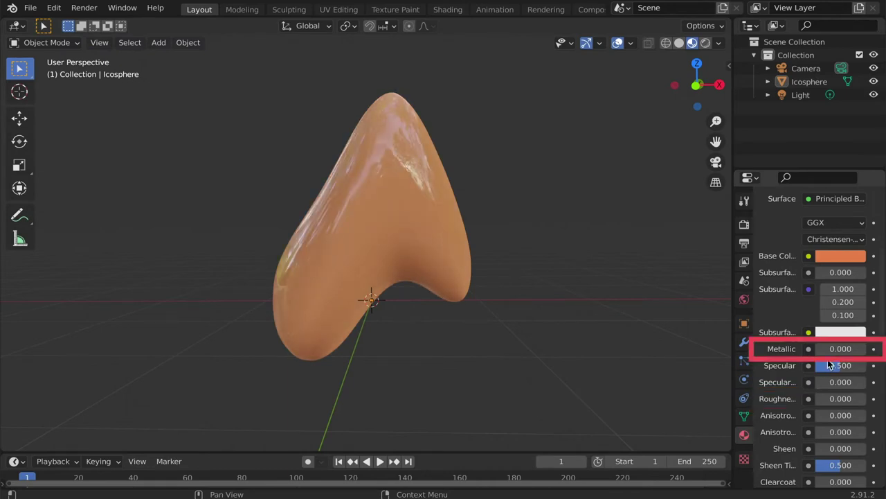
pyautogui.moveTo(831, 349); pyautogui.dragTo(870, 352)
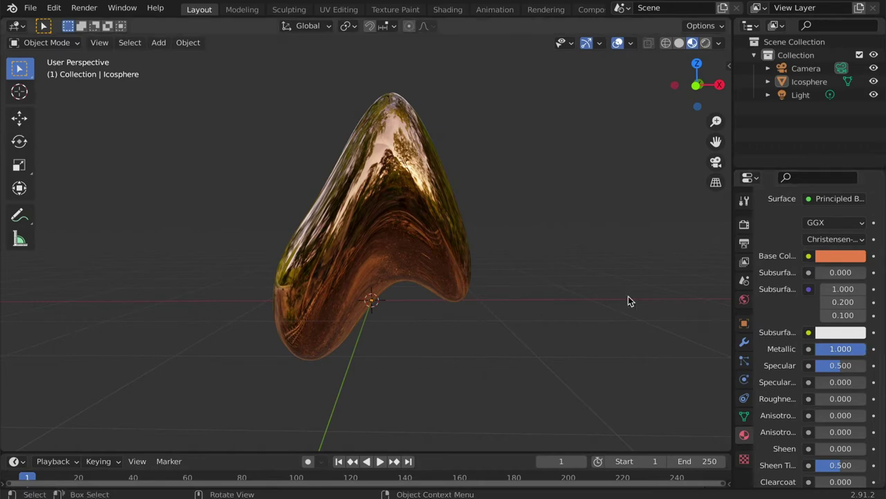
pyautogui.moveTo(632, 280); pyautogui.dragTo(308, 289, button='middle')
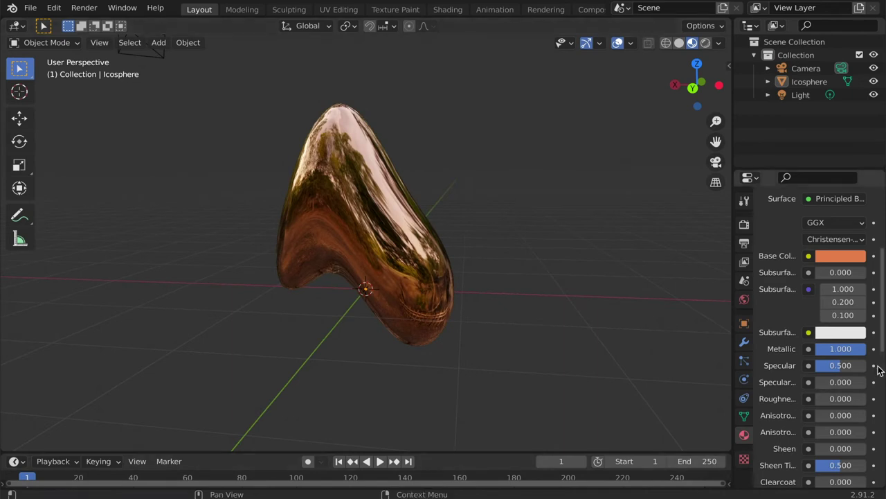
pyautogui.moveTo(866, 355); pyautogui.dragTo(826, 359)
pyautogui.moveTo(830, 398); pyautogui.dragTo(868, 403)
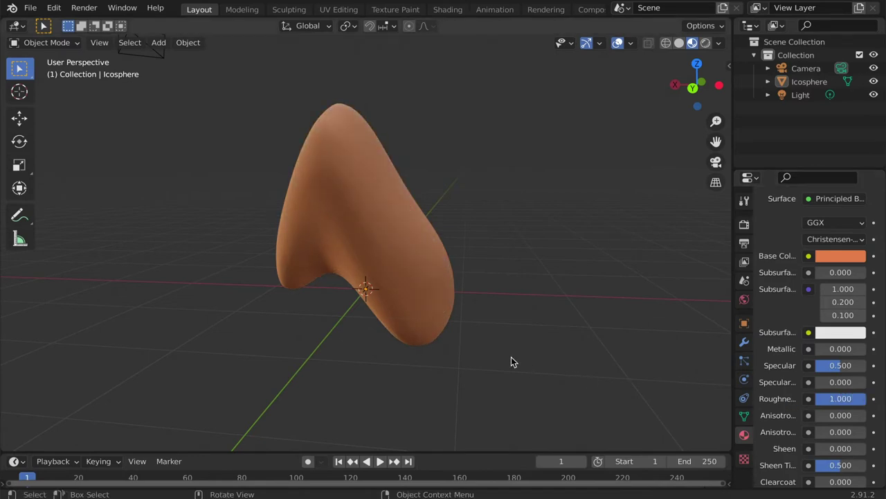
pyautogui.moveTo(514, 360); pyautogui.dragTo(456, 374, button='middle')
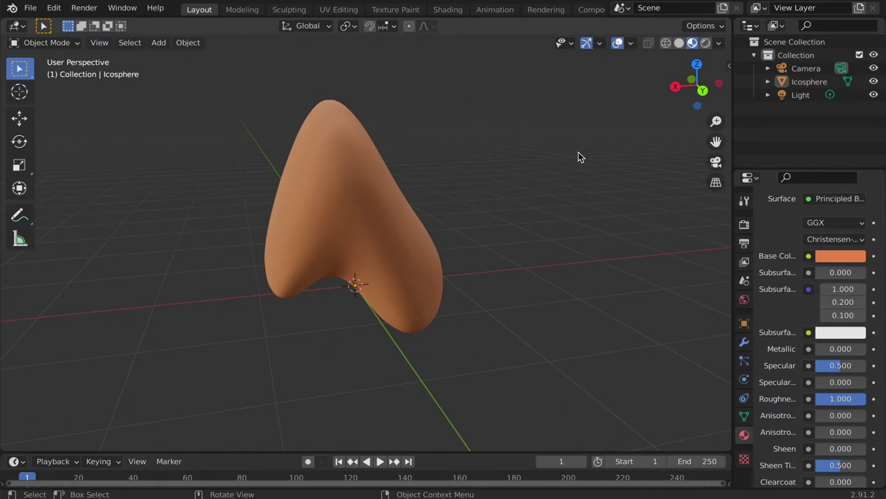
# Step: Go to the Shading workspace and frame the orange blob beside its material nodes
pyautogui.click(450, 9)
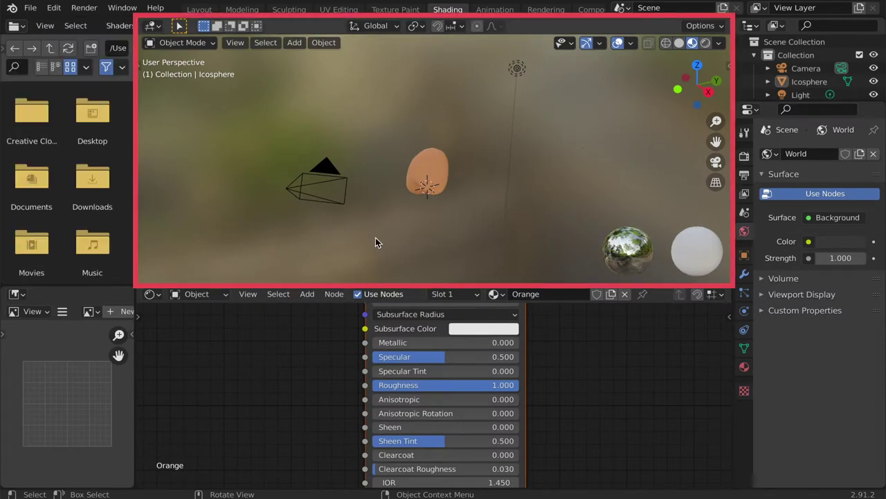
pyautogui.moveTo(376, 241); pyautogui.dragTo(468, 204, button='middle')
pyautogui.scroll(5, 468, 205)
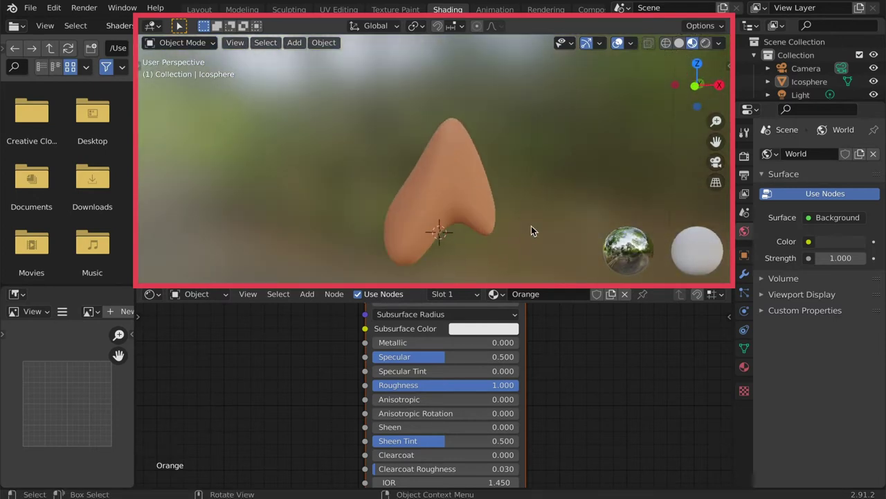
pyautogui.keyDown('shift'); pyautogui.moveTo(531, 226); pyautogui.dragTo(534, 198, button='middle'); pyautogui.keyUp('shift')
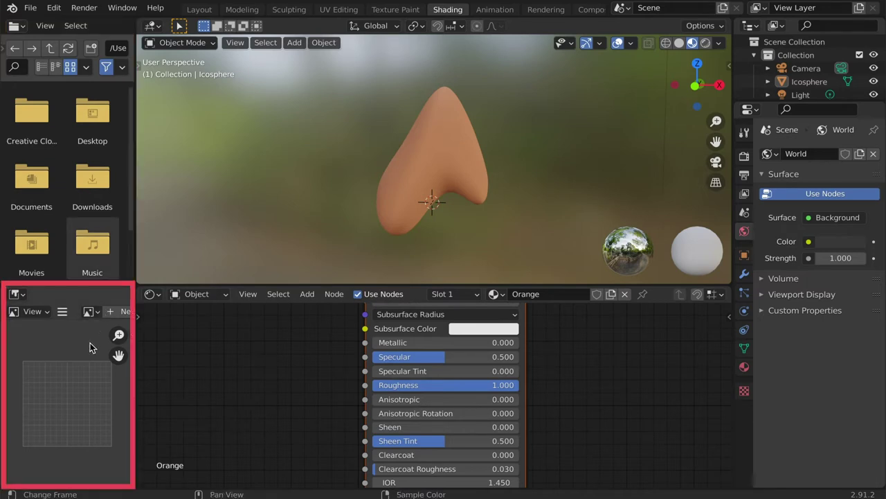
pyautogui.click(286, 360)
pyautogui.scroll(-1, 286, 360)
# Step: Duplicate the Orange material as Orange.001 from the Shader Editor header
pyautogui.scroll(-5, 285, 360)
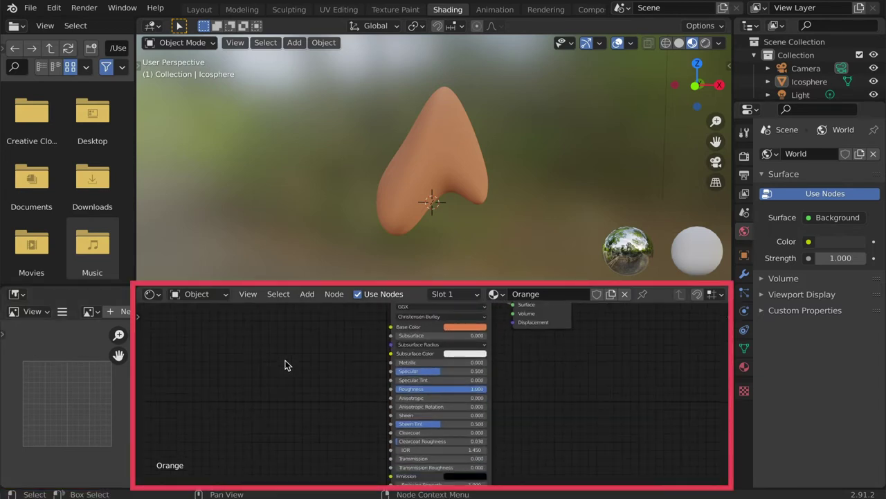
pyautogui.scroll(1, 285, 360)
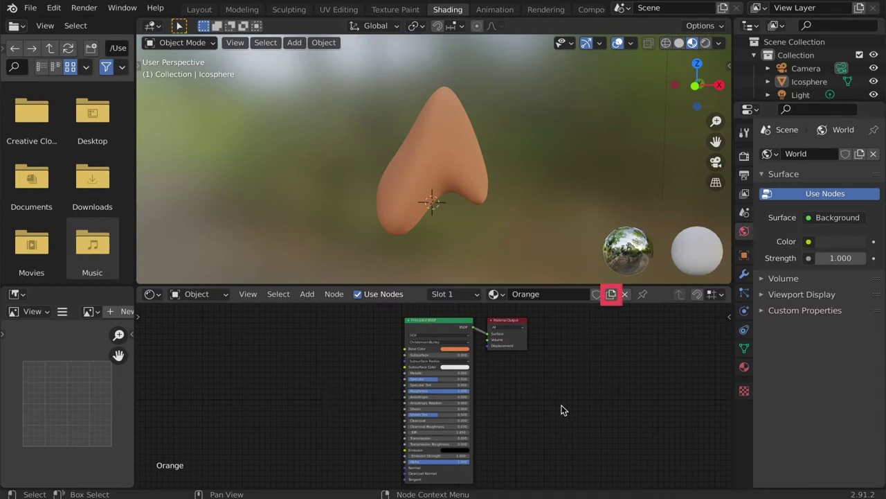
pyautogui.click(611, 294)
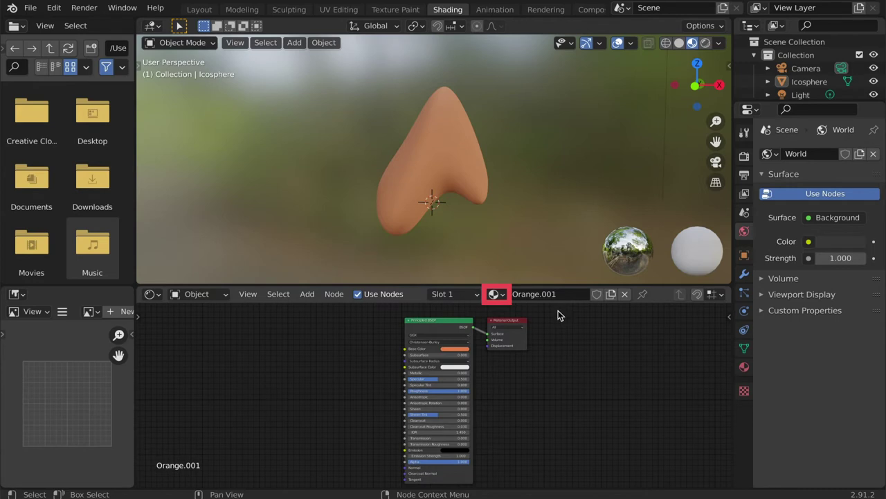
# Step: Pick Orange.001 from the material list and rename it 'Experiment'
pyautogui.click(499, 294)
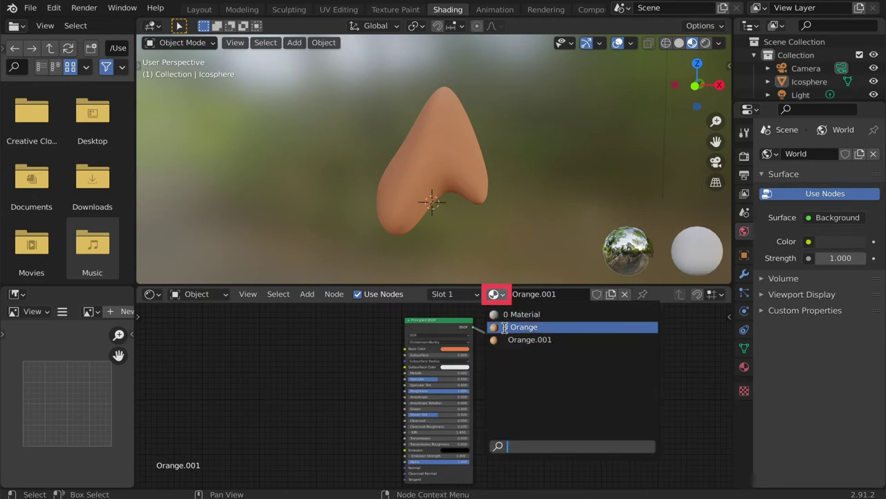
pyautogui.click(579, 340)
pyautogui.click(563, 294)
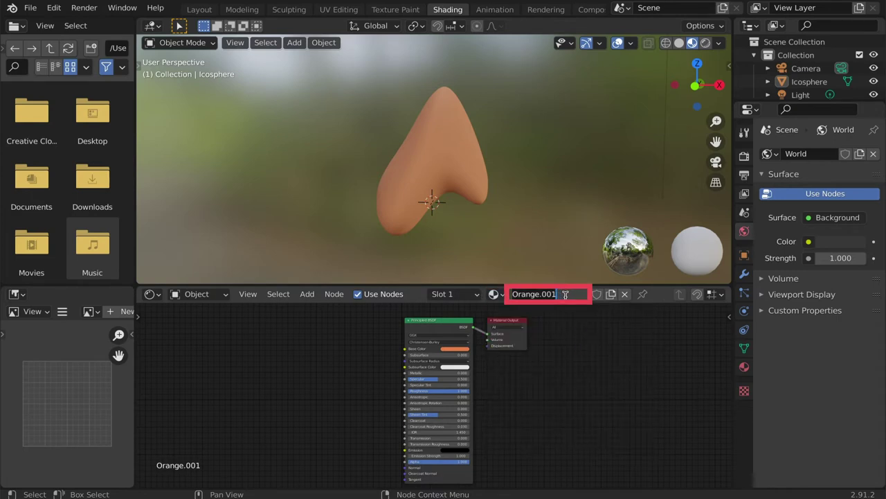
pyautogui.press('BackSpace')
pyautogui.write('Experiment')
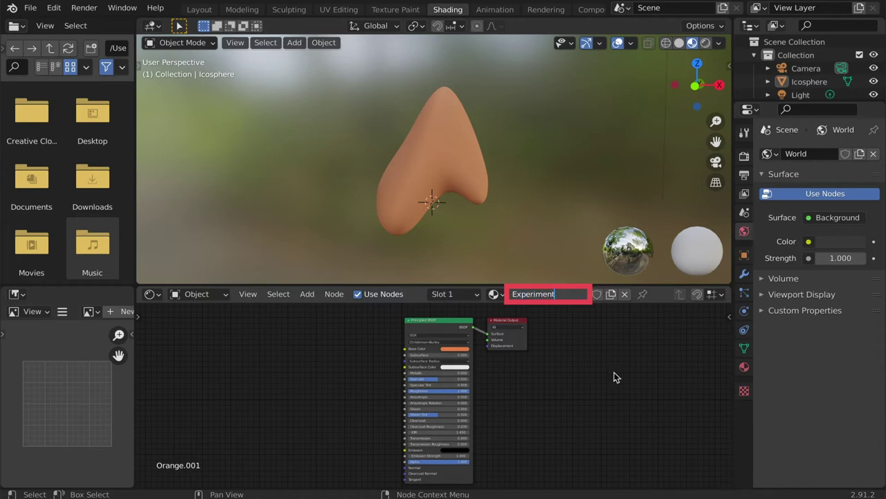
pyautogui.press('Return')
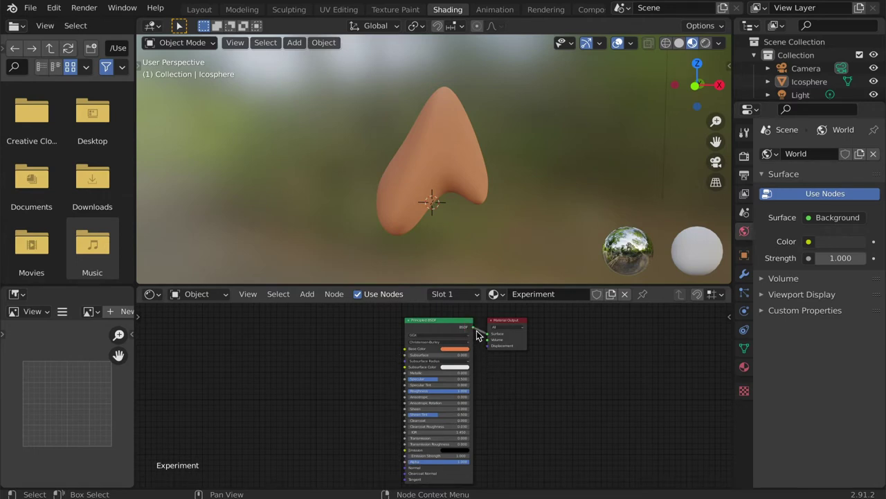
pyautogui.moveTo(477, 334); pyautogui.dragTo(487, 334)
# Step: Reposition the Principled BSDF node, test unlinking it from Material Output, then relink it
pyautogui.moveTo(453, 322); pyautogui.dragTo(428, 320)
pyautogui.press('g')
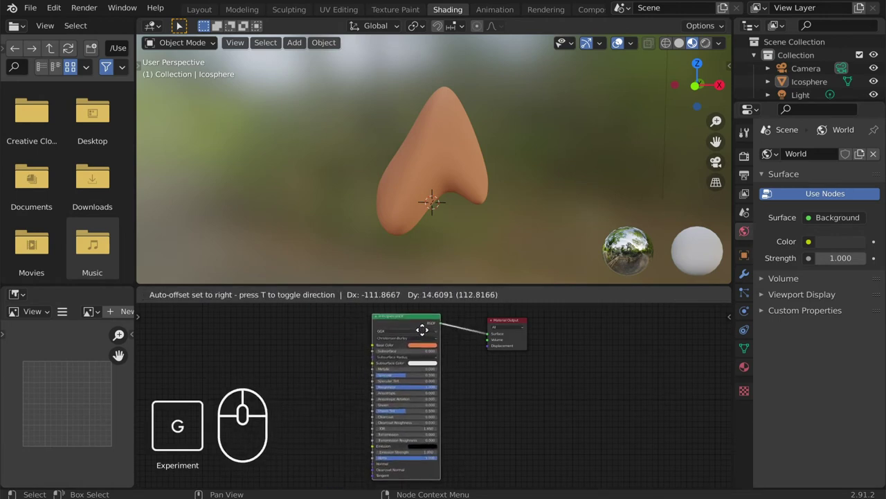
pyautogui.click(428, 331)
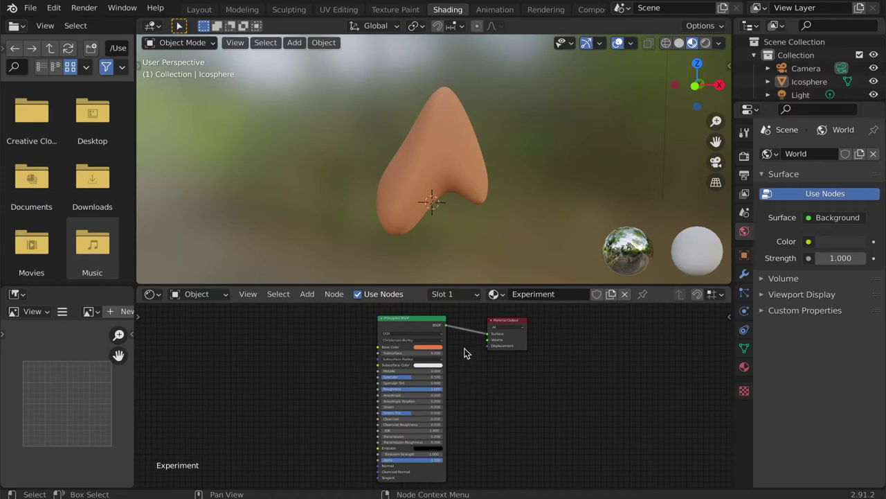
pyautogui.moveTo(489, 337); pyautogui.dragTo(466, 331)
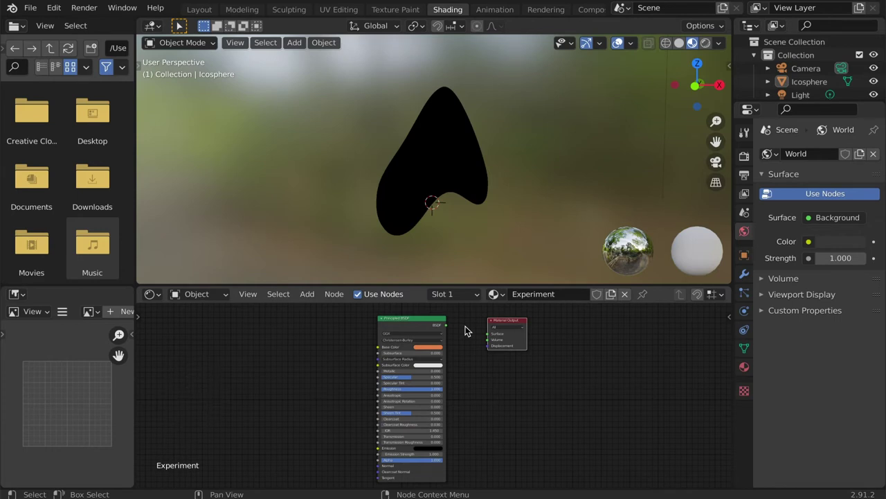
pyautogui.hotkey('ctrl', 'z')
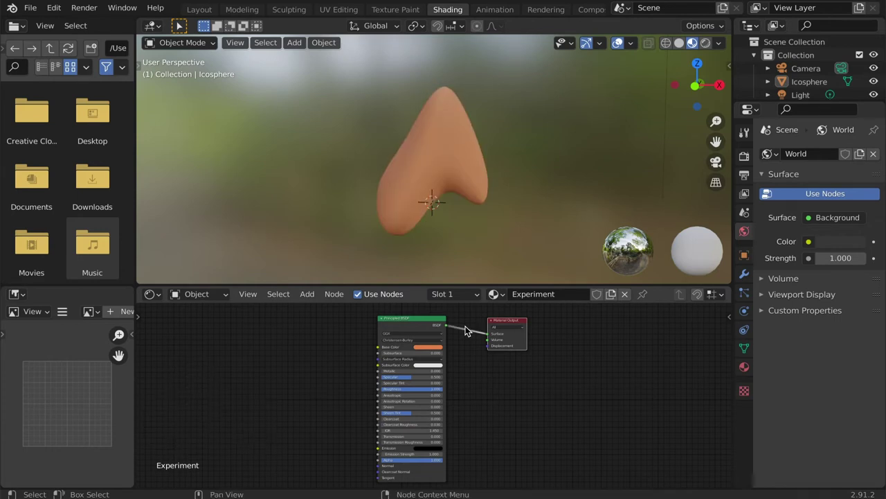
pyautogui.moveTo(467, 321)
pyautogui.keyDown('ctrl'); pyautogui.mouseDown(button='right')
pyautogui.moveTo(472, 314)
pyautogui.moveTo(467, 365)
pyautogui.mouseUp(button='right'); pyautogui.keyUp('ctrl')
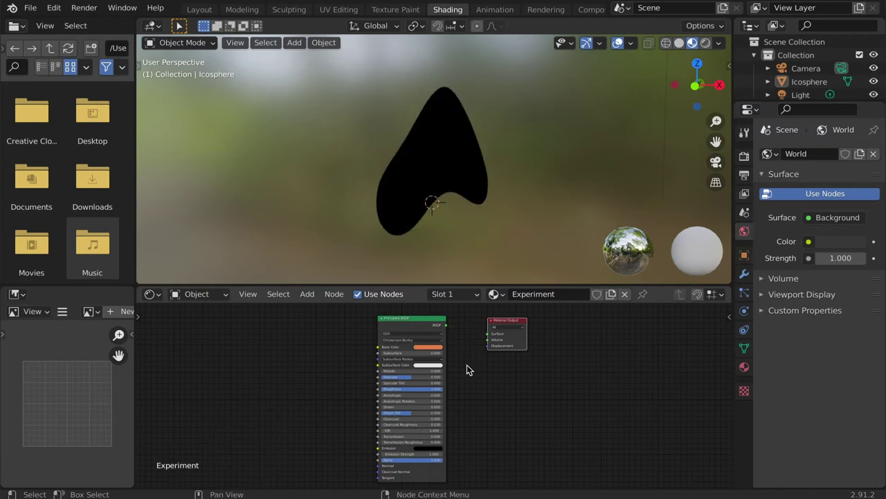
pyautogui.moveTo(447, 328); pyautogui.dragTo(488, 340)
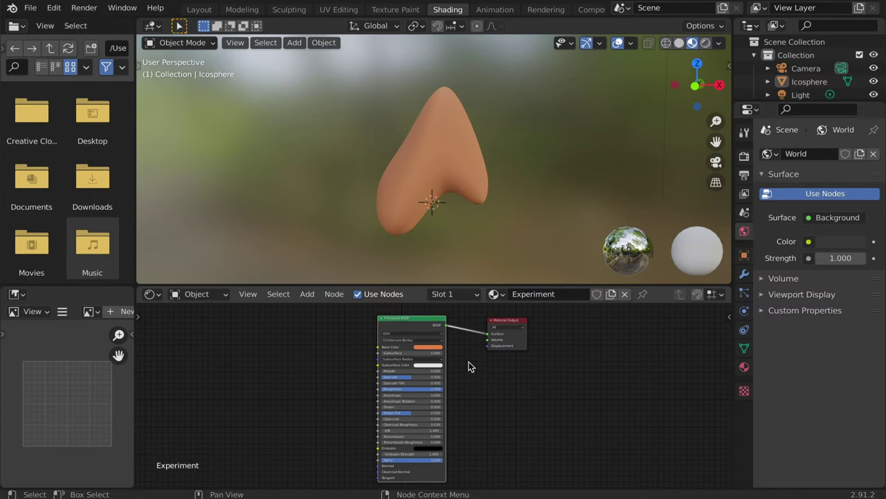
# Step: Delete the Principled BSDF node, leaving only Material Output so the blob renders black
pyautogui.click(419, 329)
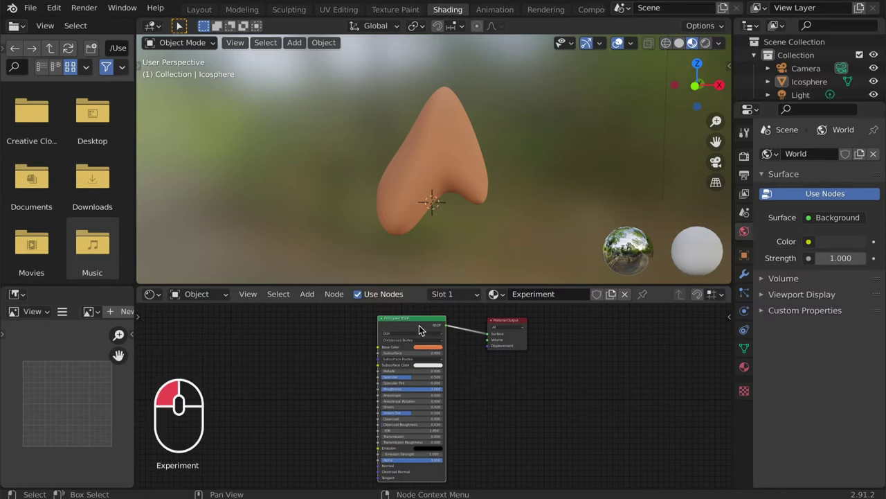
pyautogui.rightClick(419, 329)
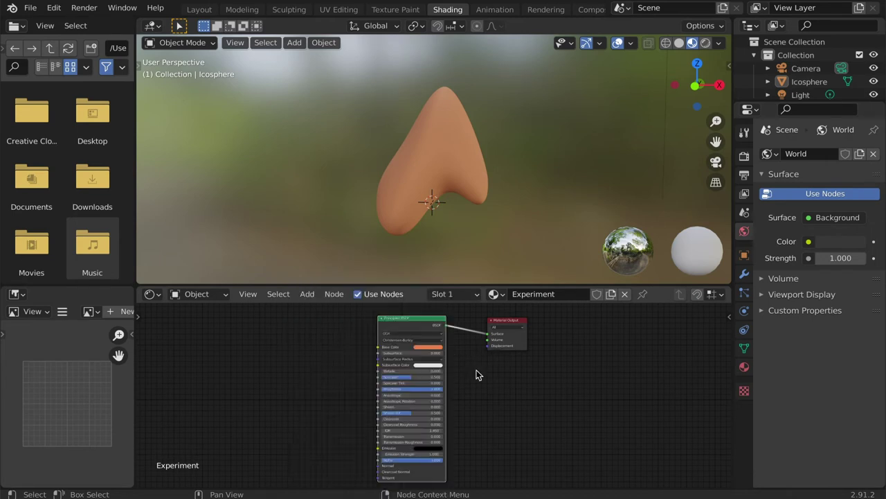
pyautogui.press('x')
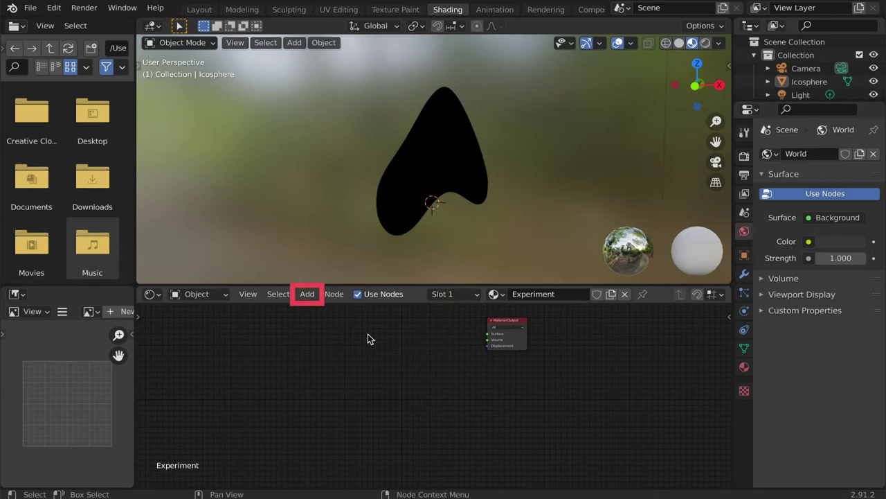
# Step: Add a new Principled BSDF node and wire its BSDF output to Material Output Surface
pyautogui.click(307, 295)
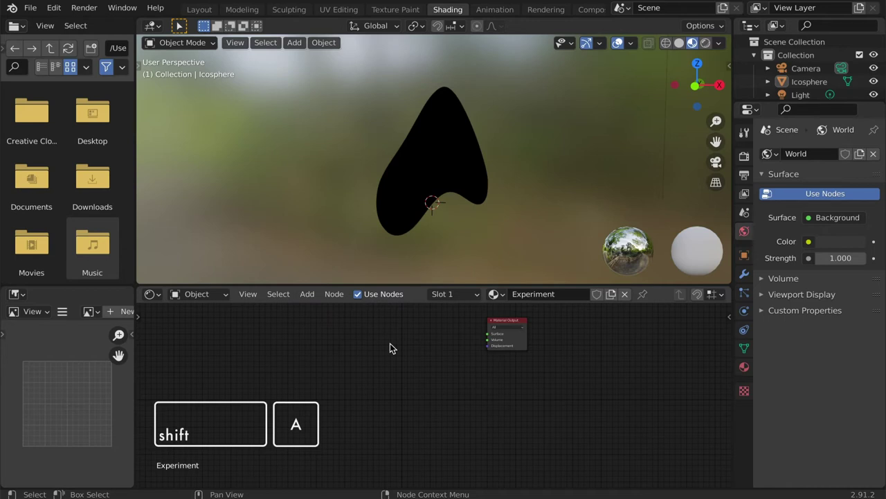
pyautogui.hotkey('shift', 'a')
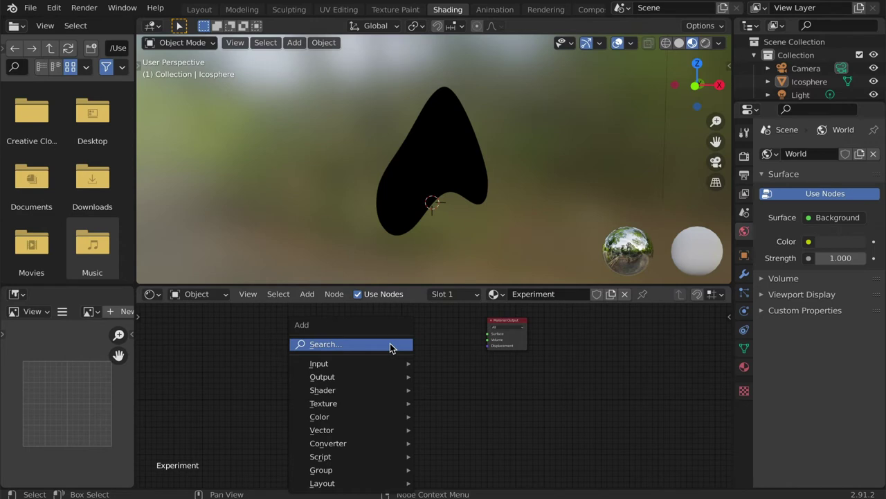
pyautogui.moveTo(391, 392)
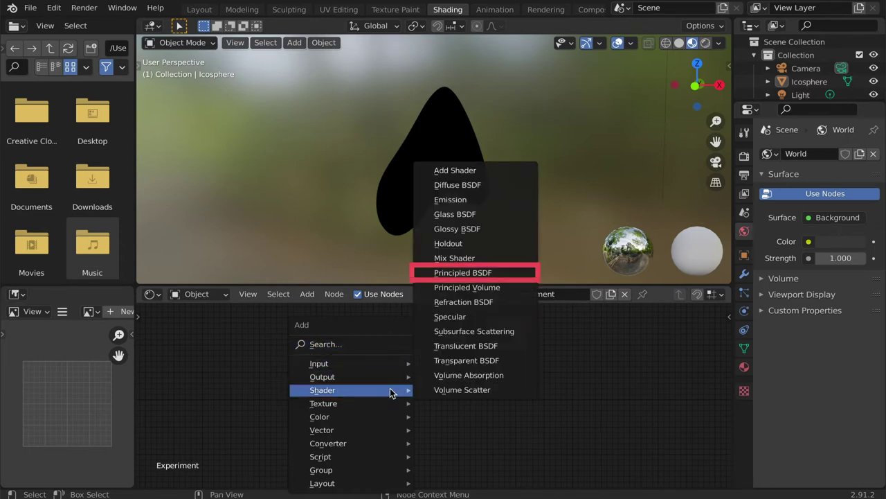
pyautogui.click(477, 272)
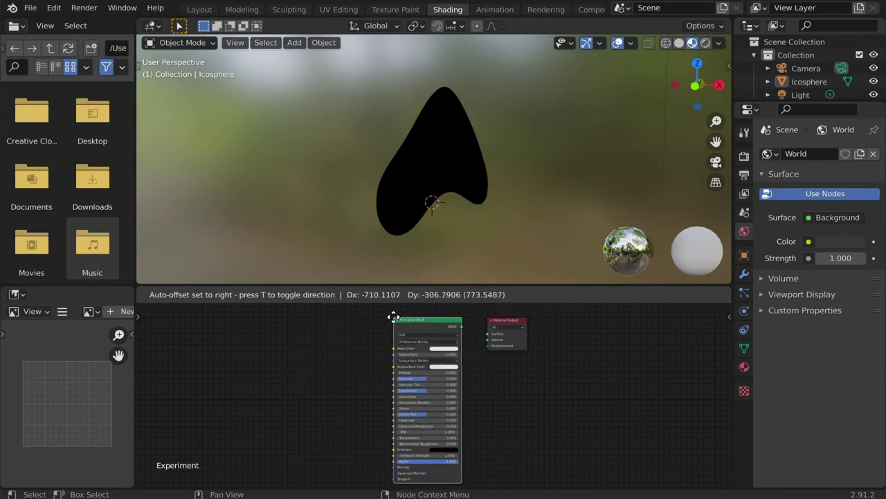
pyautogui.click(393, 317)
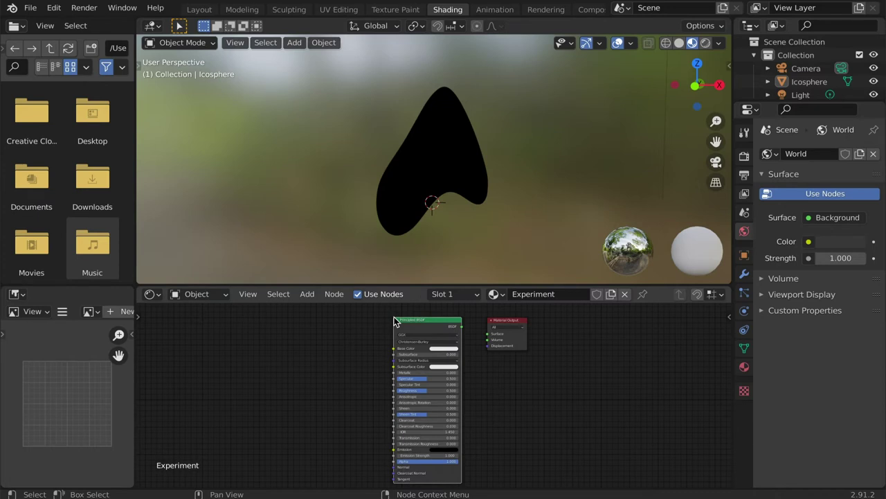
pyautogui.moveTo(461, 326); pyautogui.dragTo(490, 340)
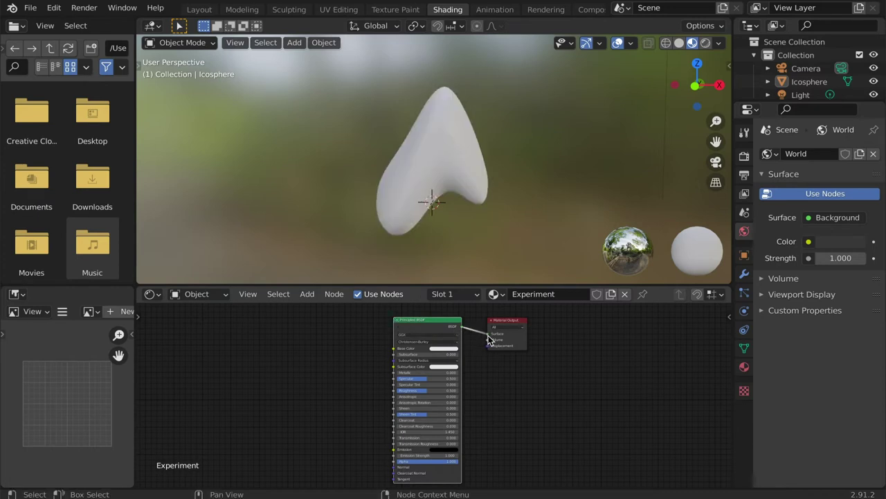
pyautogui.click(314, 295)
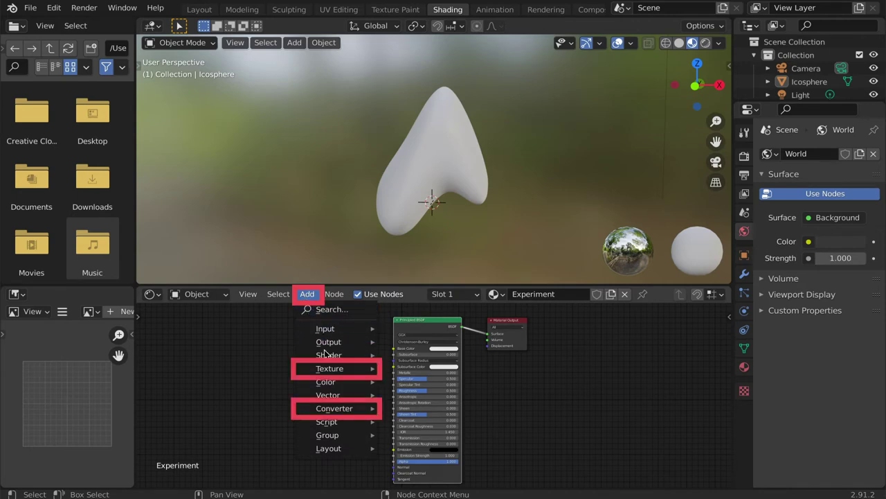
# Step: Make the base colour blue and add an unconnected Noise Texture node
pyautogui.moveTo(351, 374)
pyautogui.moveTo(358, 412)
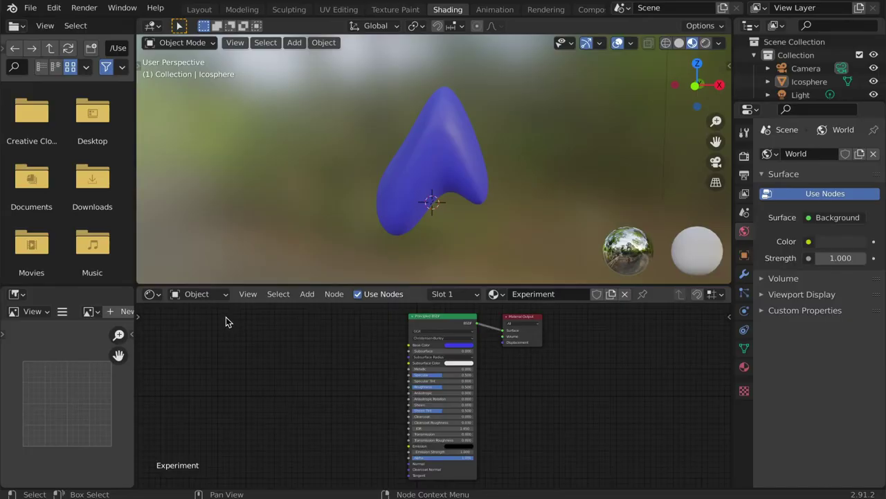
pyautogui.hotkey('shift', 'a')
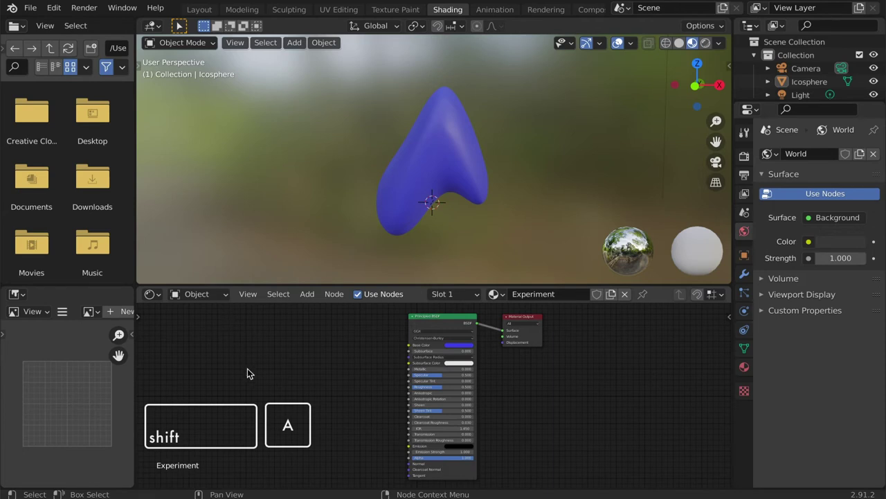
pyautogui.moveTo(247, 369)
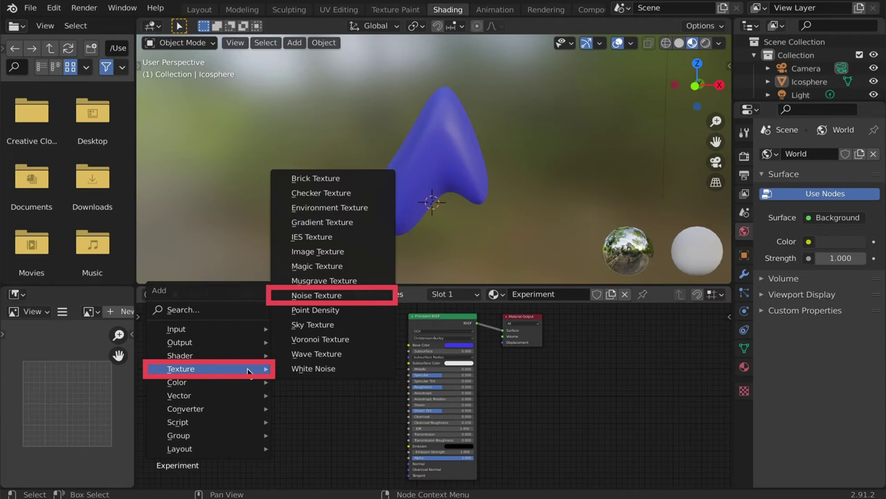
pyautogui.click(321, 295)
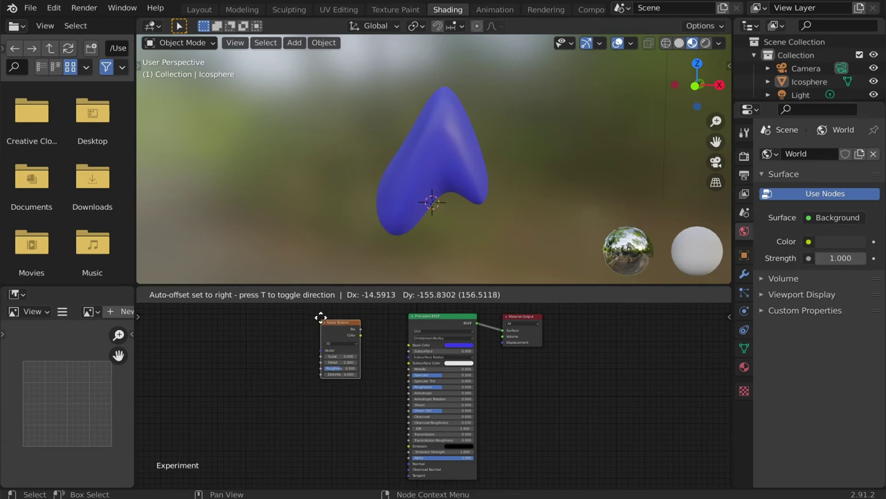
# Step: Add a Noise Texture node, link its Fac to Subsurface, and raise its Roughness
pyautogui.click(320, 313)
pyautogui.scroll(3, 383, 366)
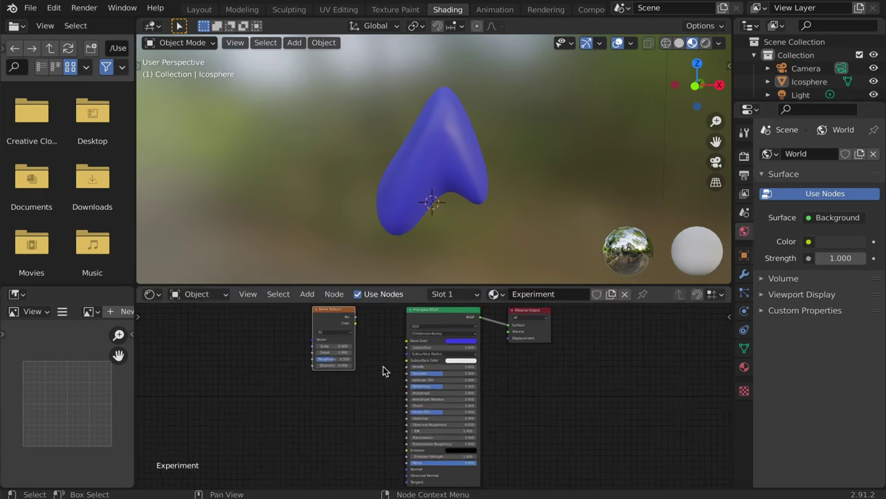
pyautogui.moveTo(344, 346); pyautogui.dragTo(352, 406, button='middle')
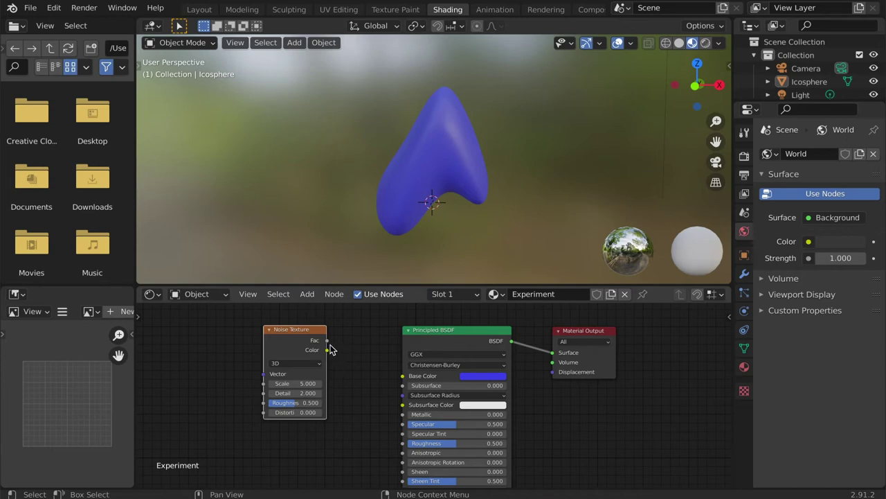
pyautogui.moveTo(327, 341)
pyautogui.mouseDown()
pyautogui.moveTo(380, 379)
pyautogui.moveTo(404, 385)
pyautogui.mouseUp()
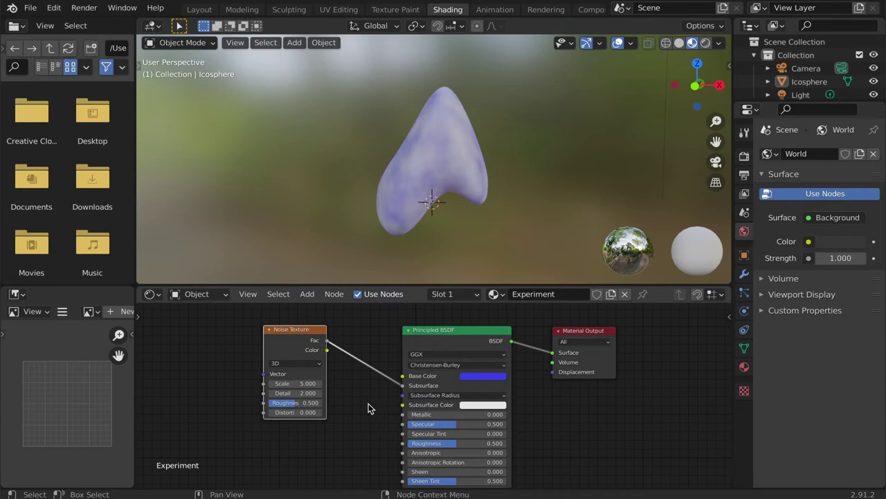
pyautogui.moveTo(292, 402)
pyautogui.mouseDown()
pyautogui.moveTo(321, 403)
pyautogui.moveTo(310, 402)
pyautogui.mouseUp()
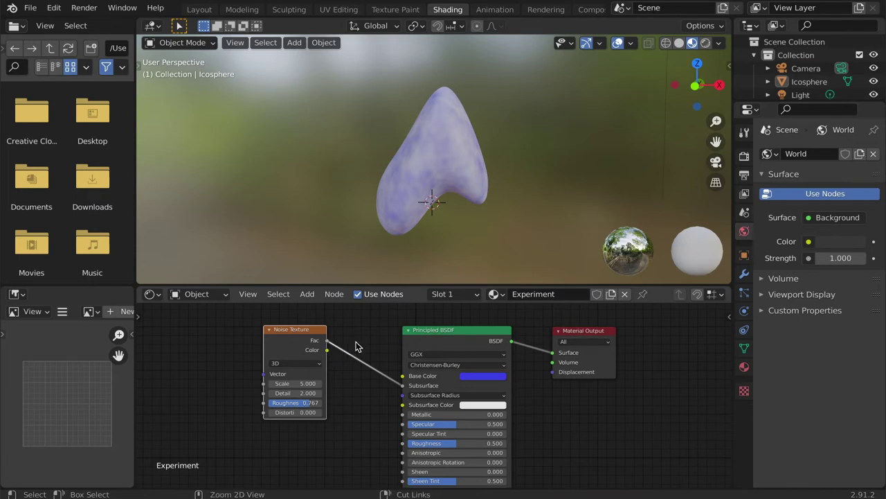
# Step: Cut the Fac-to-Subsurface link and connect Noise Color to Base Color instead
pyautogui.keyDown('ctrl'); pyautogui.moveTo(356, 346); pyautogui.dragTo(339, 368, button='right'); pyautogui.keyUp('ctrl')
pyautogui.moveTo(327, 350); pyautogui.dragTo(402, 375)
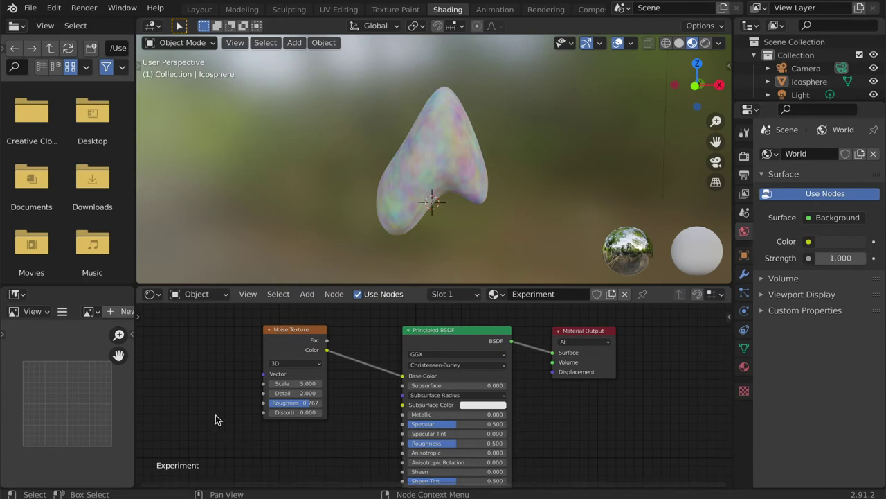
pyautogui.hotkey('shift', 'a')
pyautogui.scroll(-3, 211, 410)
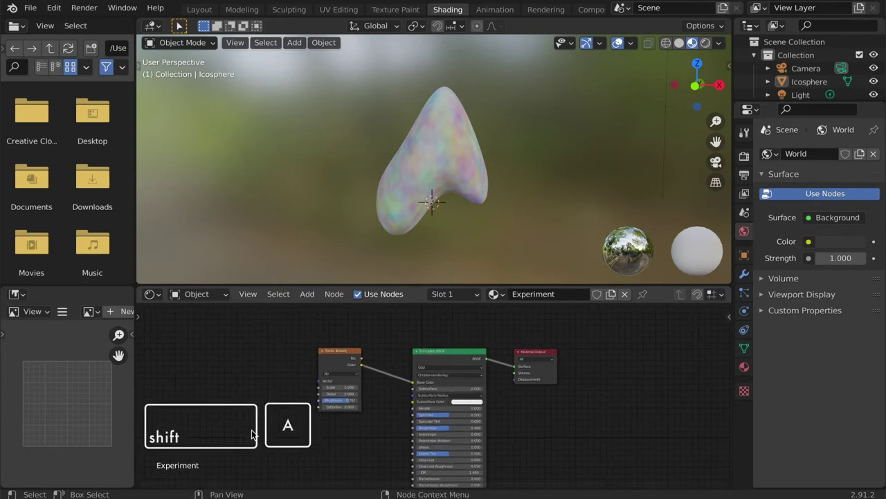
# Step: Add a Voronoi Texture node and try its Distance, Color and Position outputs in the Noise Vector
pyautogui.hotkey('shift', 'a')
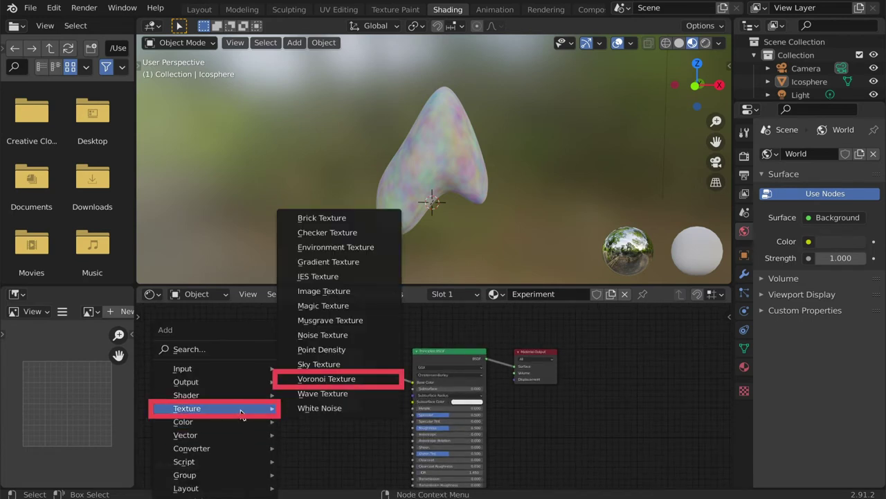
pyautogui.click(307, 378)
pyautogui.click(233, 398)
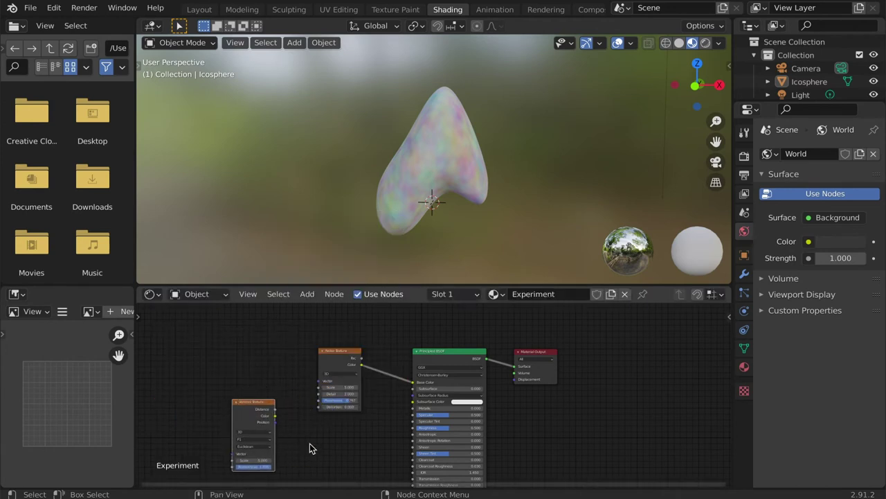
pyautogui.scroll(2, 309, 443)
pyautogui.moveTo(300, 425); pyautogui.dragTo(311, 408, button='middle')
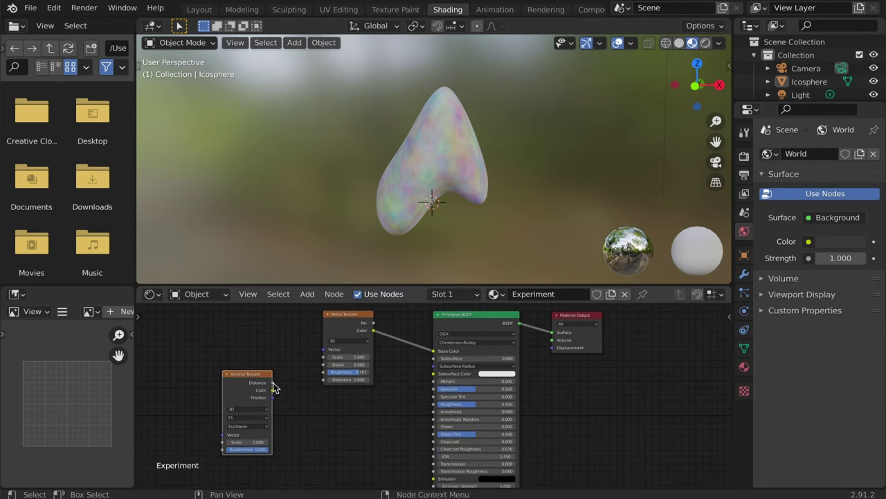
pyautogui.moveTo(273, 384); pyautogui.dragTo(322, 349)
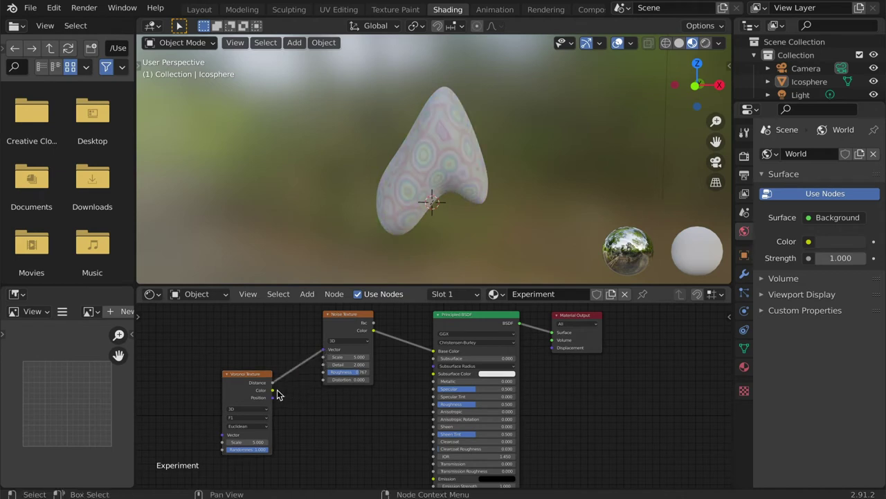
pyautogui.moveTo(272, 395)
pyautogui.mouseDown()
pyautogui.moveTo(324, 360)
pyautogui.moveTo(323, 350)
pyautogui.mouseUp()
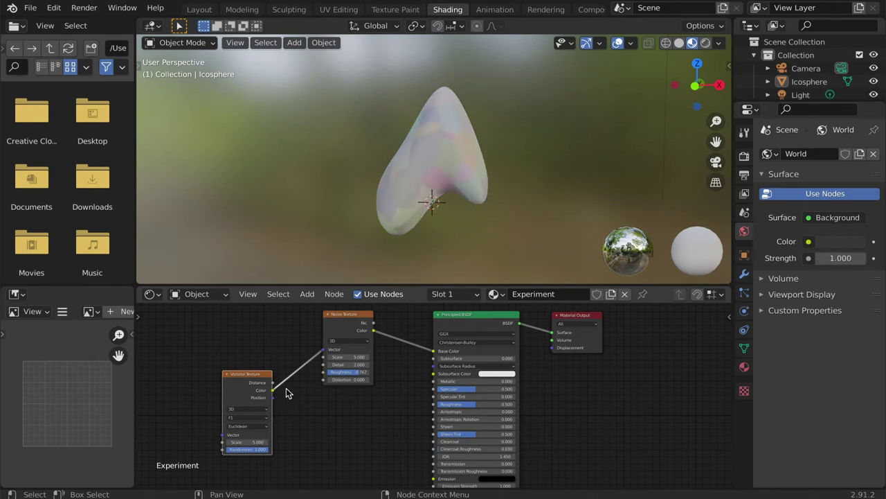
pyautogui.moveTo(273, 398); pyautogui.dragTo(323, 350)
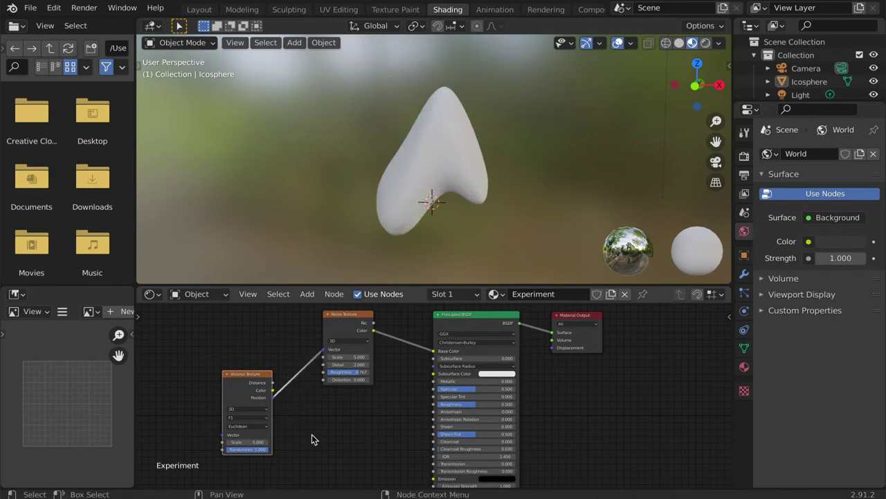
# Step: Set Voronoi to 2D, route its Distance to Subsurface, and make Subsurface Color magenta
pyautogui.click(266, 408)
pyautogui.click(268, 418)
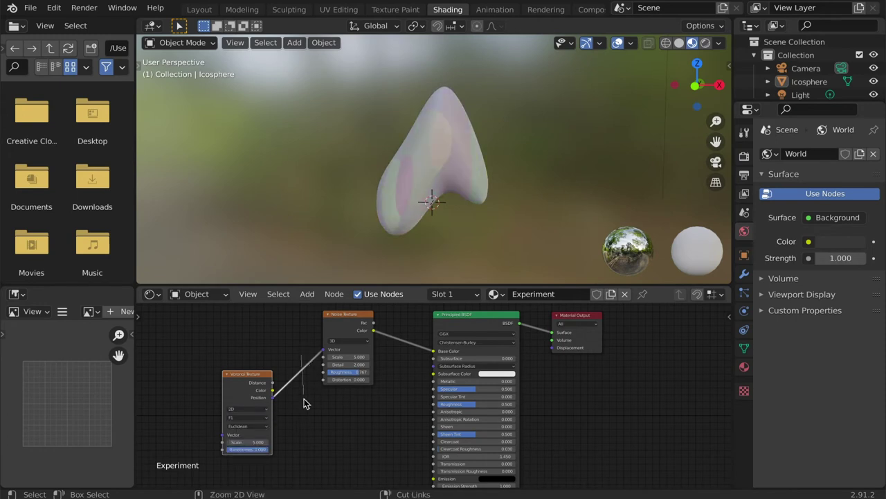
pyautogui.keyDown('ctrl'); pyautogui.moveTo(304, 399); pyautogui.dragTo(303, 401, button='right'); pyautogui.keyUp('ctrl')
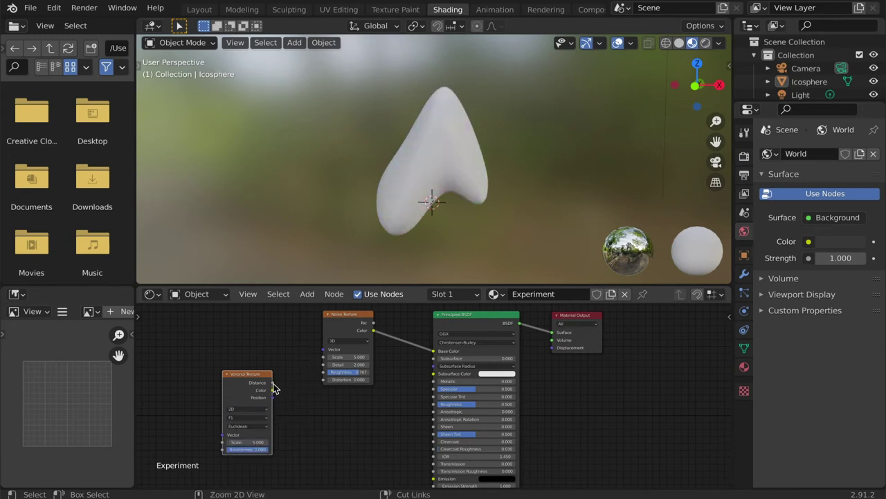
pyautogui.moveTo(273, 383); pyautogui.dragTo(434, 359)
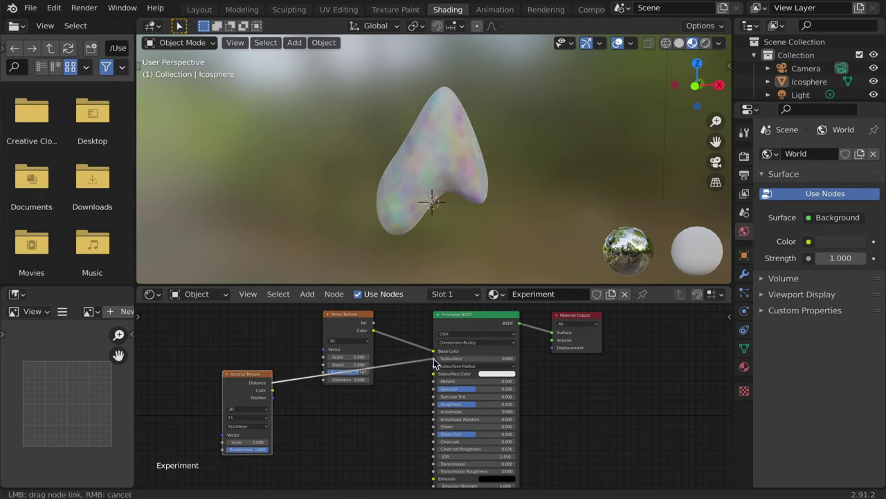
pyautogui.click(494, 373)
pyautogui.click(526, 314)
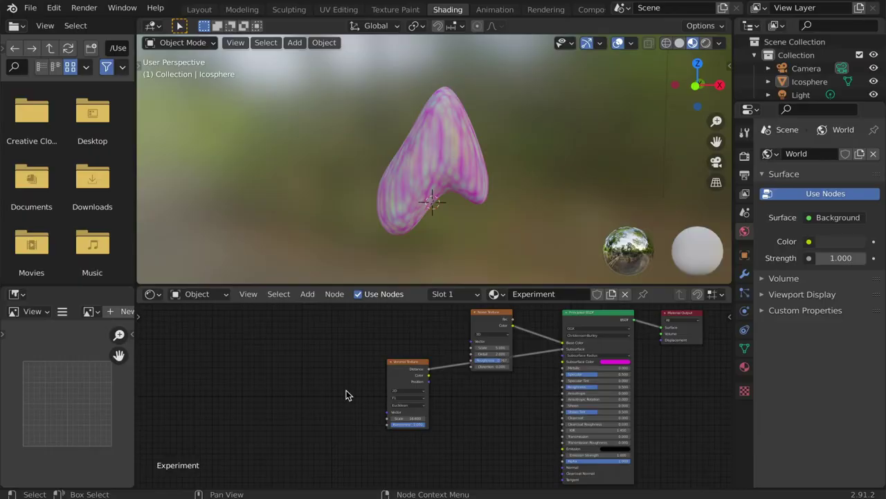
pyautogui.moveTo(399, 361)
pyautogui.mouseDown()
pyautogui.moveTo(475, 404)
pyautogui.moveTo(493, 401)
pyautogui.mouseUp()
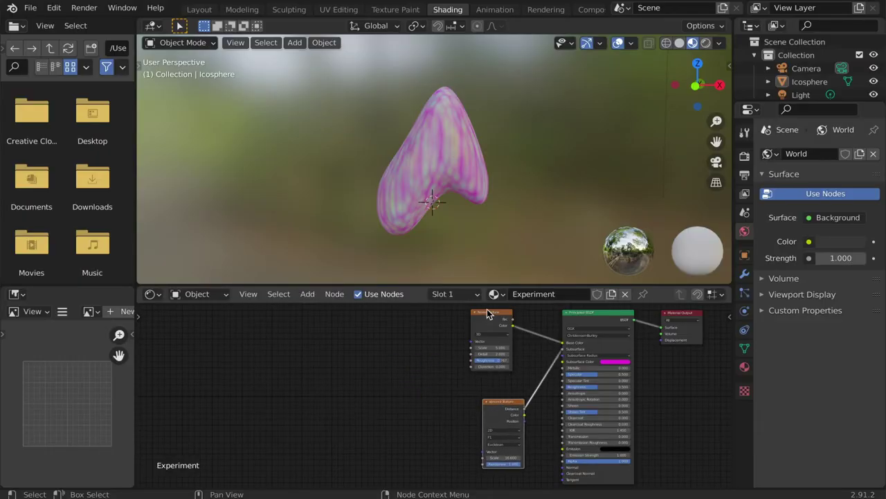
# Step: Add a ColorRamp node and drop it onto the Noise-to-Base Color link
pyautogui.moveTo(490, 312); pyautogui.dragTo(428, 318)
pyautogui.hotkey('shift', 'a')
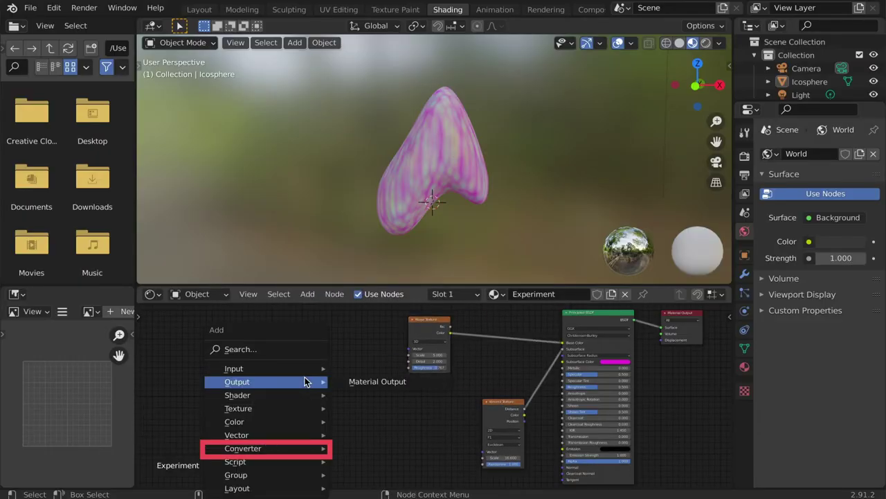
pyautogui.moveTo(297, 450)
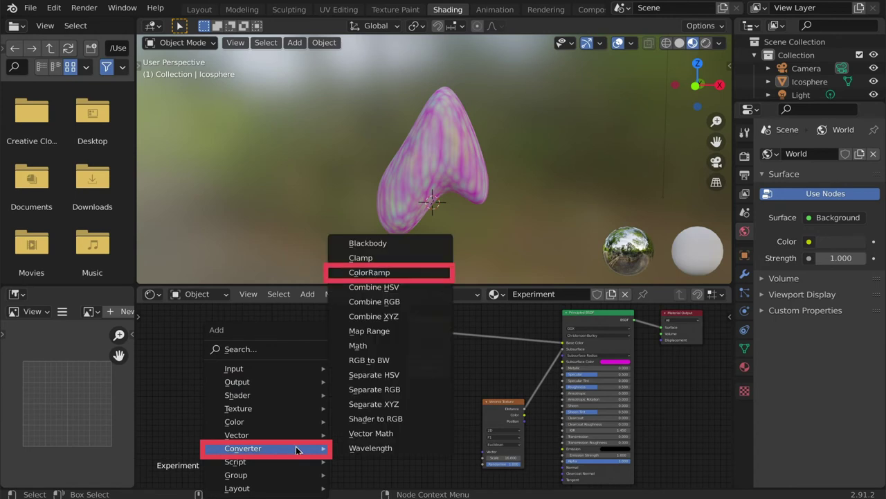
pyautogui.click(381, 277)
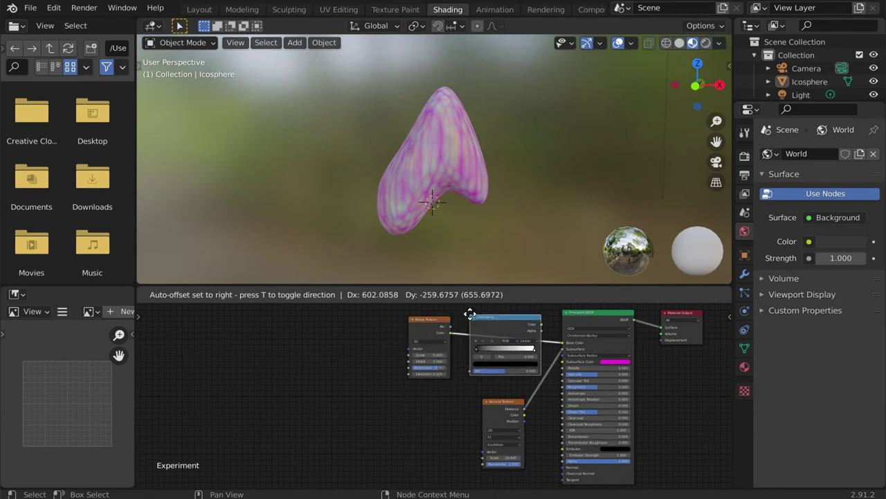
pyautogui.click(470, 313)
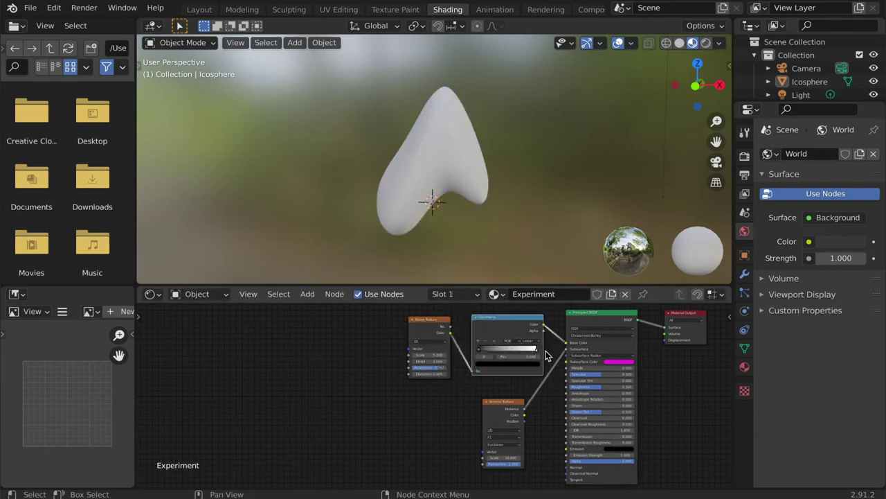
pyautogui.scroll(1, 550, 352)
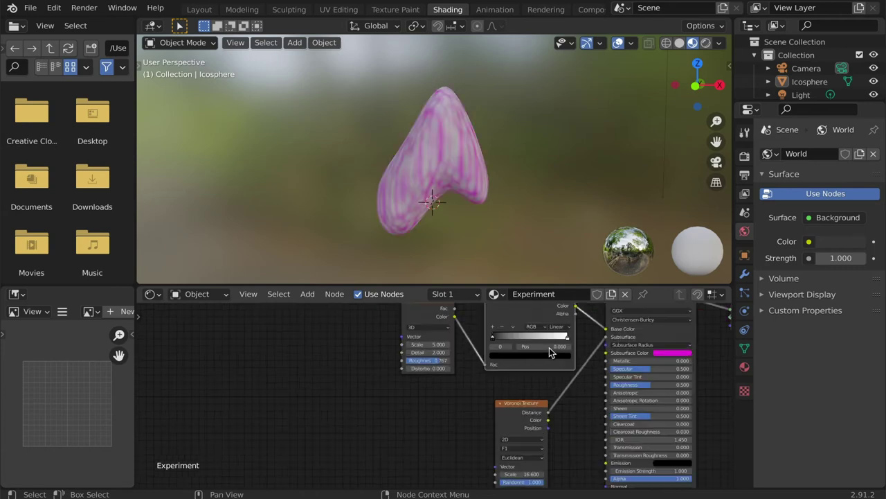
pyautogui.scroll(3, 549, 347)
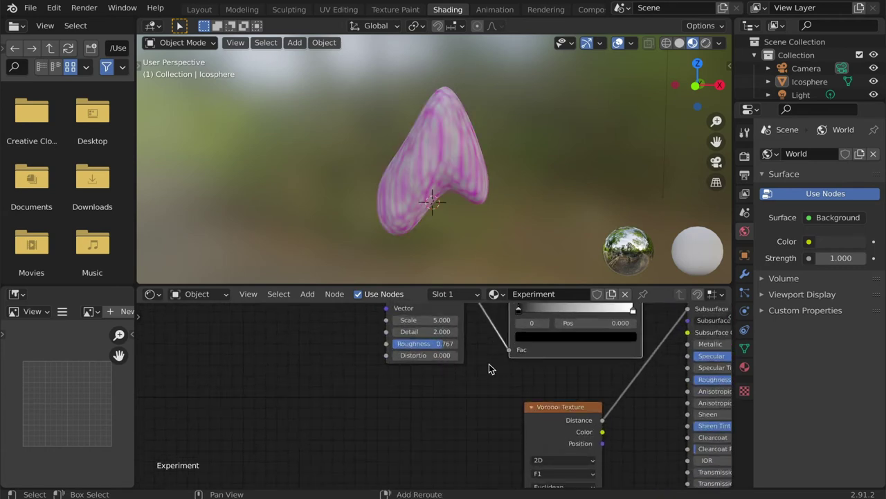
pyautogui.moveTo(491, 368); pyautogui.dragTo(406, 456, button='middle')
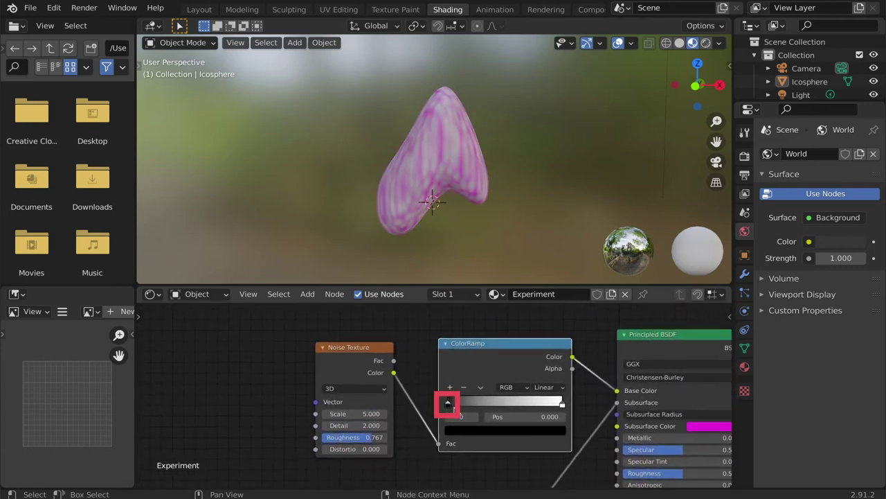
# Step: Make the ramp's left stop blue and its right stop yellow
pyautogui.click(459, 431)
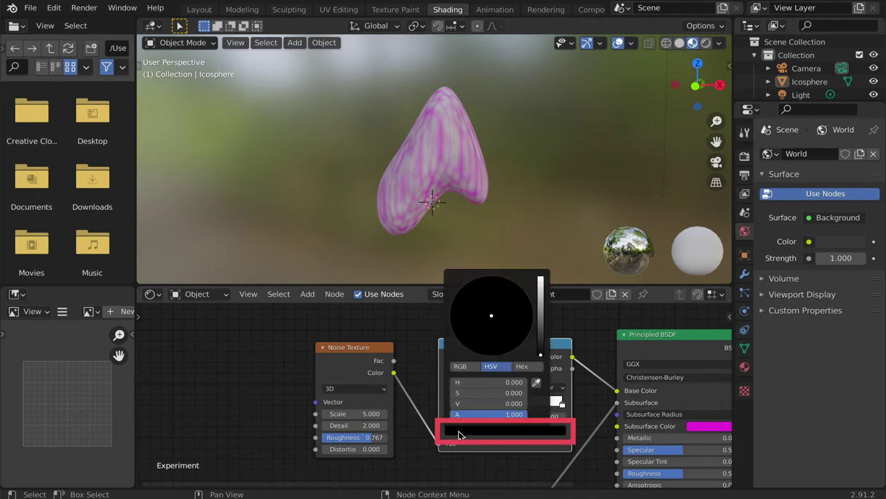
pyautogui.click(540, 284)
pyautogui.click(529, 297)
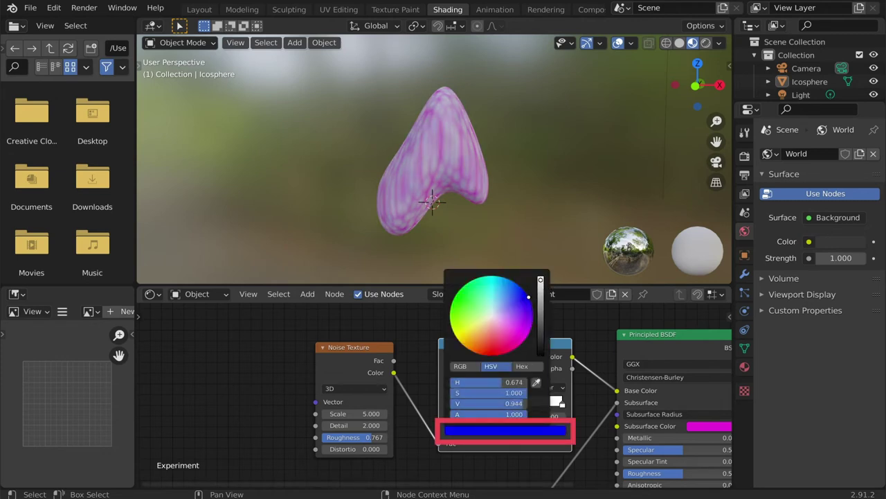
pyautogui.click(562, 405)
pyautogui.click(542, 430)
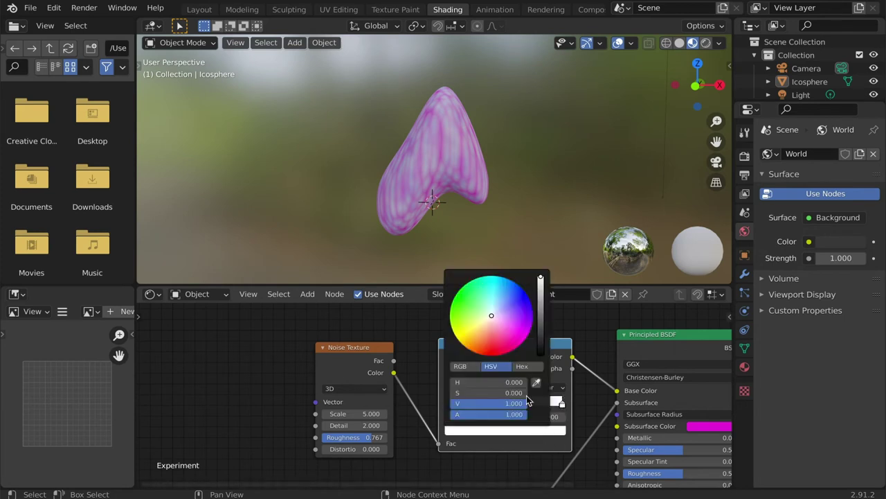
pyautogui.click(466, 332)
pyautogui.moveTo(466, 331); pyautogui.dragTo(468, 351)
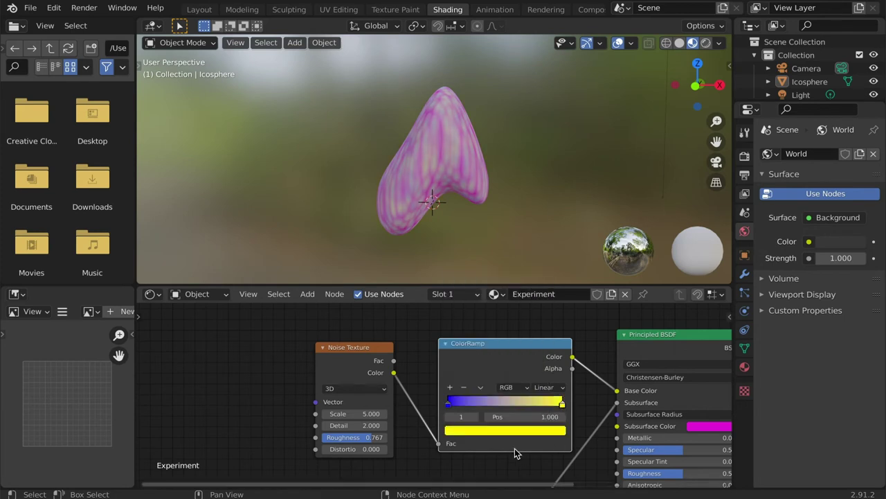
# Step: Add a green middle stop and slide the blue stop to 0.270
pyautogui.click(449, 387)
pyautogui.click(507, 404)
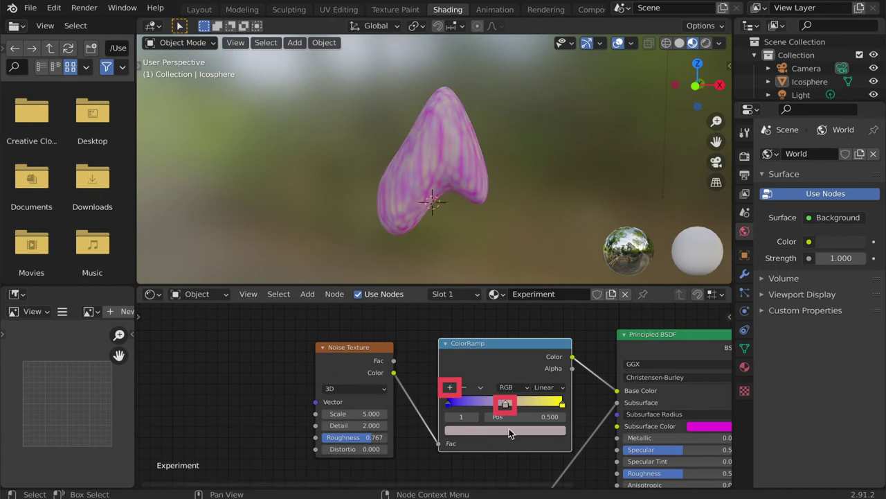
pyautogui.click(509, 430)
pyautogui.click(461, 292)
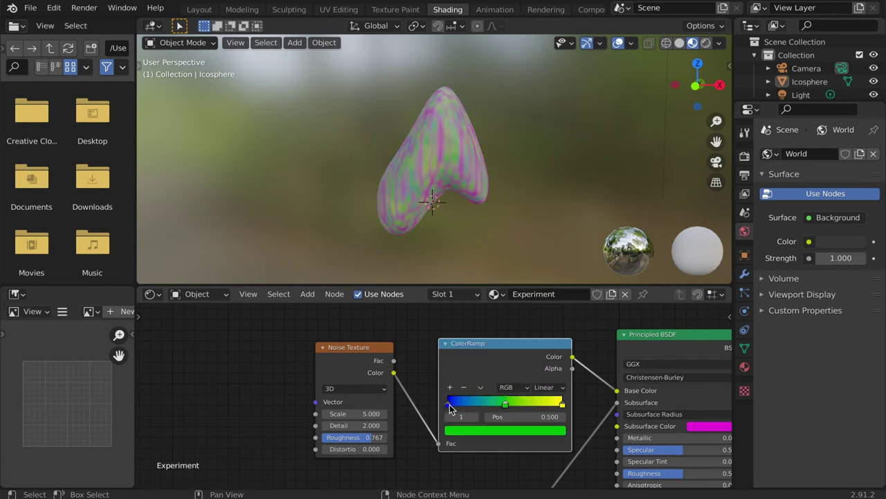
pyautogui.moveTo(449, 405); pyautogui.dragTo(494, 408)
pyautogui.click(561, 405)
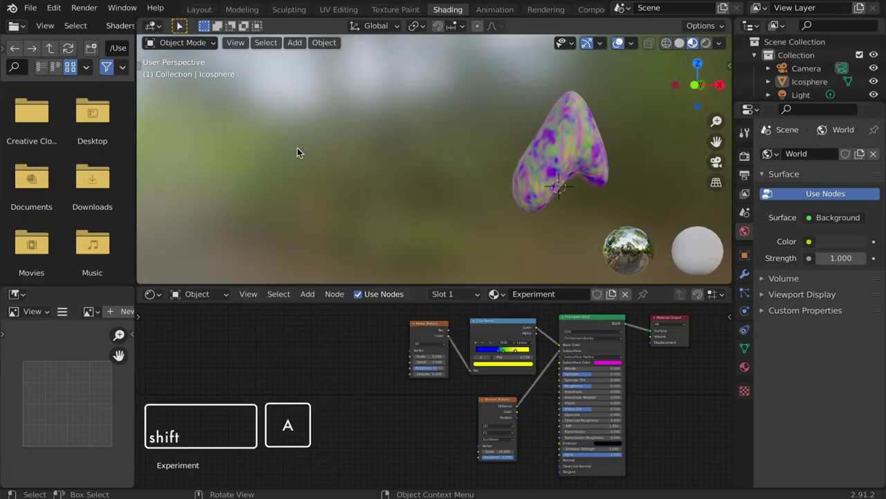
# Step: Add a UV sphere and move it to the left of the blob
pyautogui.hotkey('shift', 'a')
pyautogui.moveTo(297, 148)
pyautogui.click(362, 192)
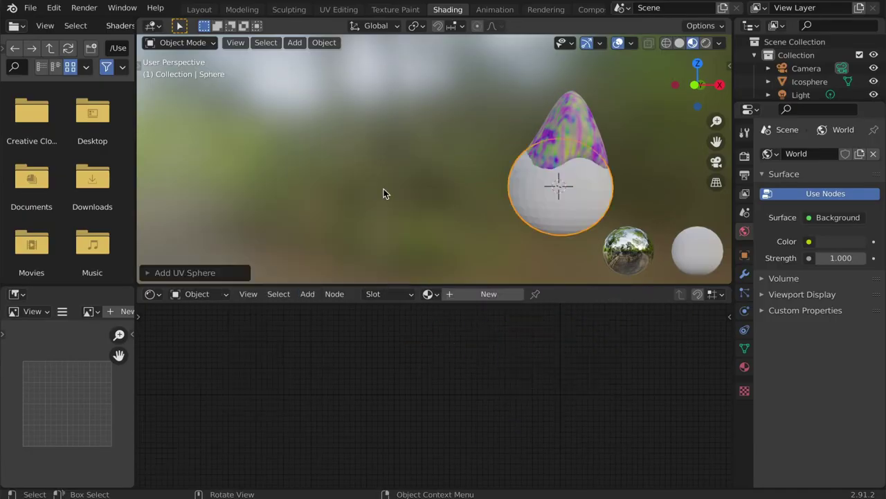
pyautogui.press('g')
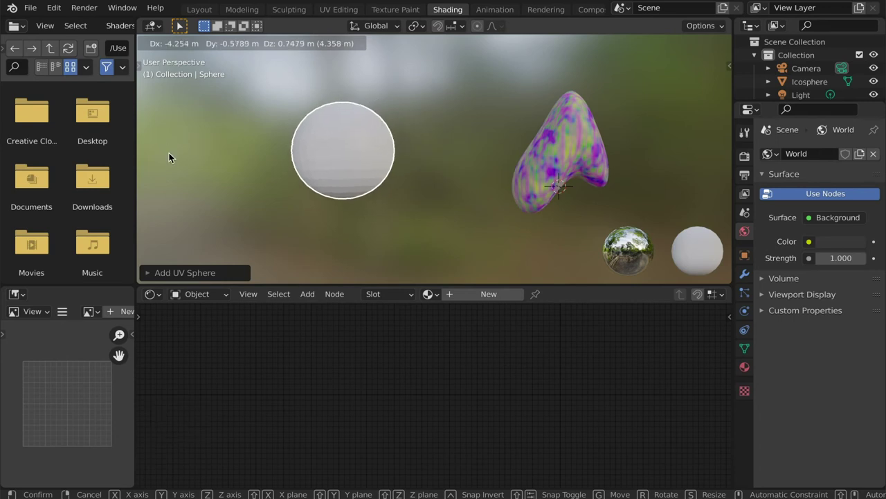
pyautogui.click(172, 156)
# Step: Shade the sphere smooth and assign it the Experiment material
pyautogui.rightClick(313, 146)
pyautogui.click(313, 144)
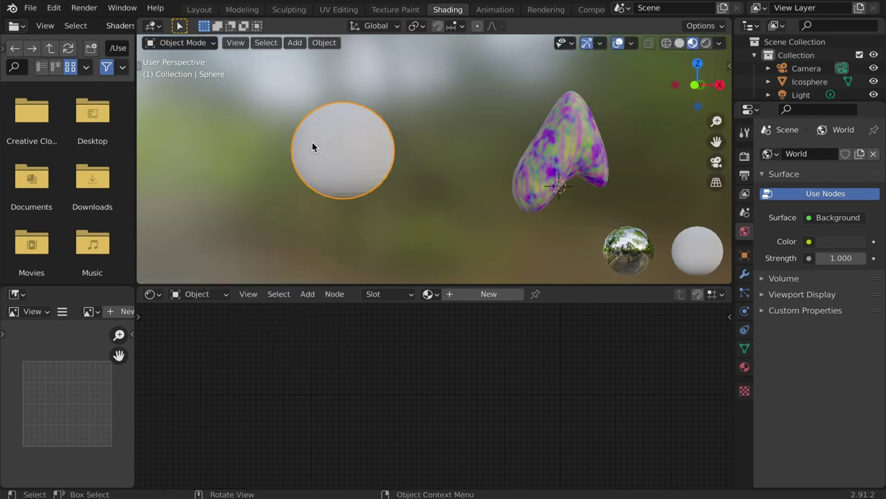
pyautogui.click(429, 294)
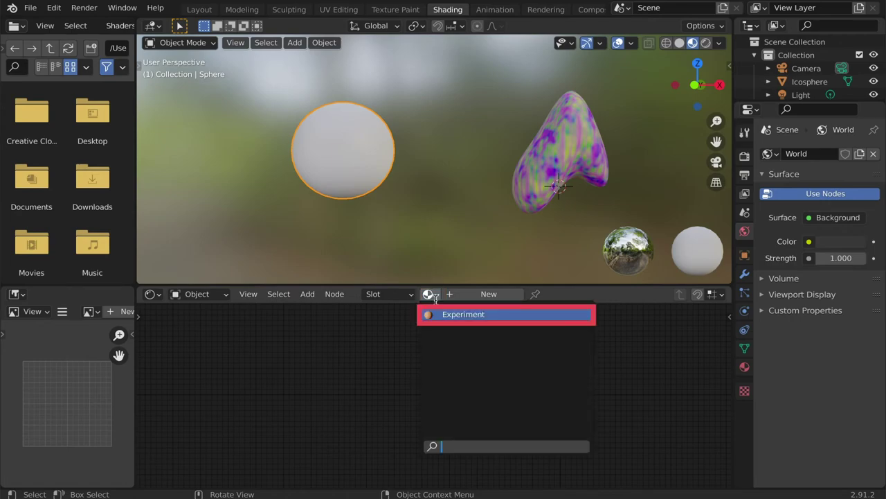
pyautogui.click(429, 313)
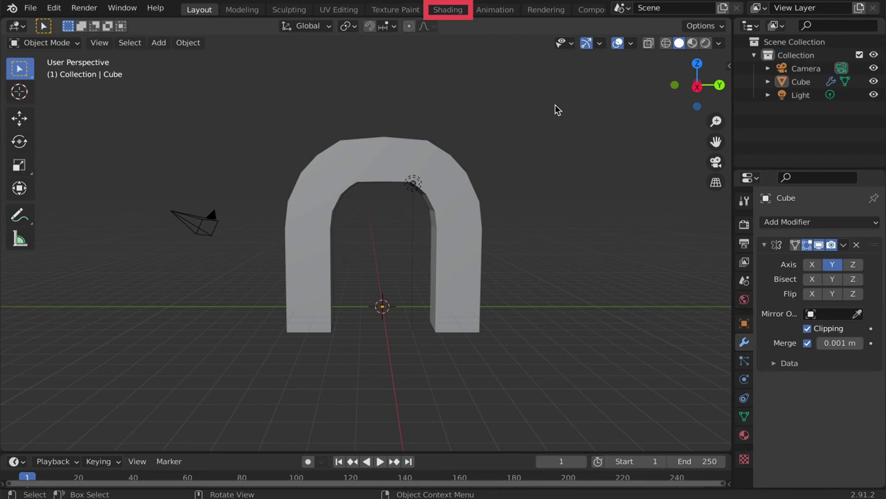
# Step: In the Shading workspace, add an Image Texture node feeding the Base Color
pyautogui.click(447, 9)
pyautogui.hotkey('shift', 'a')
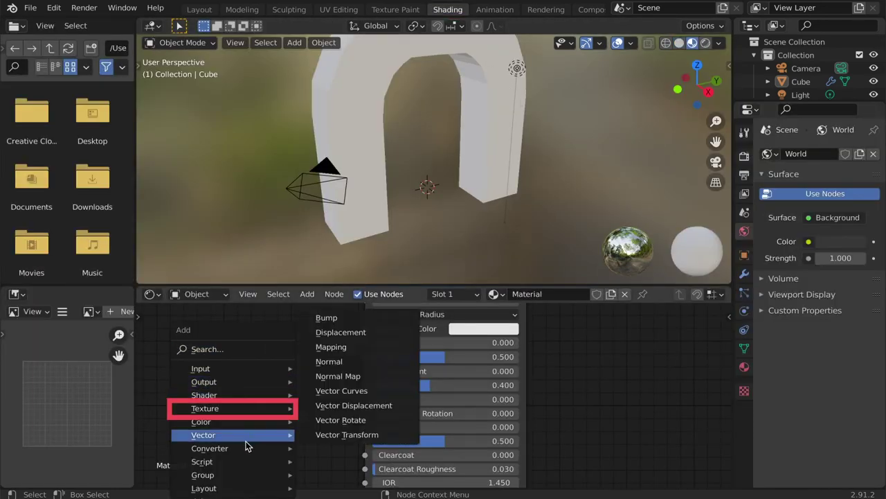
pyautogui.moveTo(230, 410)
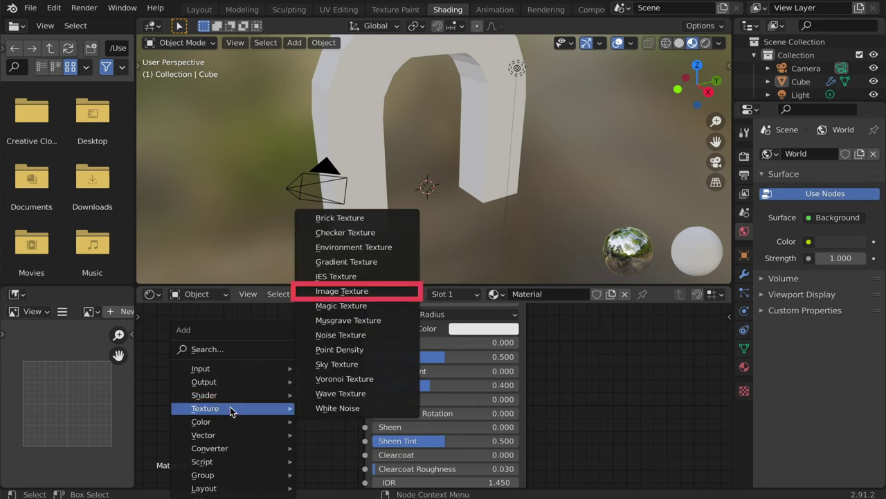
pyautogui.click(370, 291)
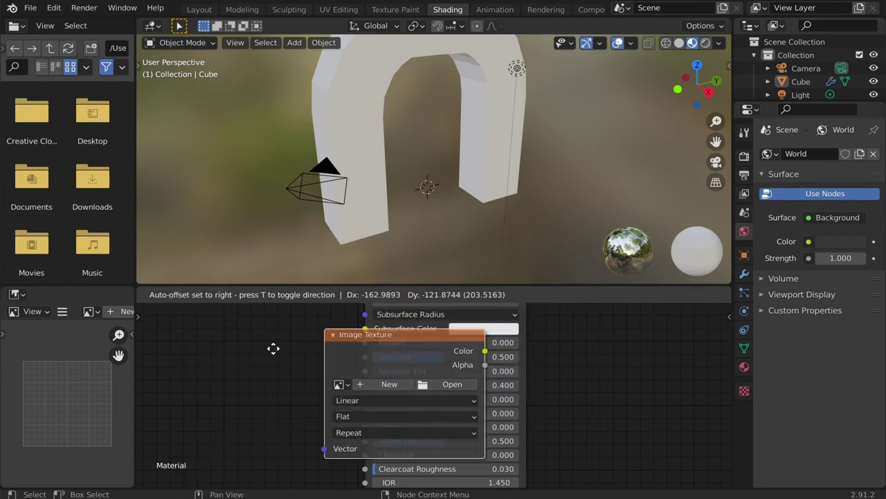
pyautogui.click(147, 324)
pyautogui.scroll(-3, 365, 405)
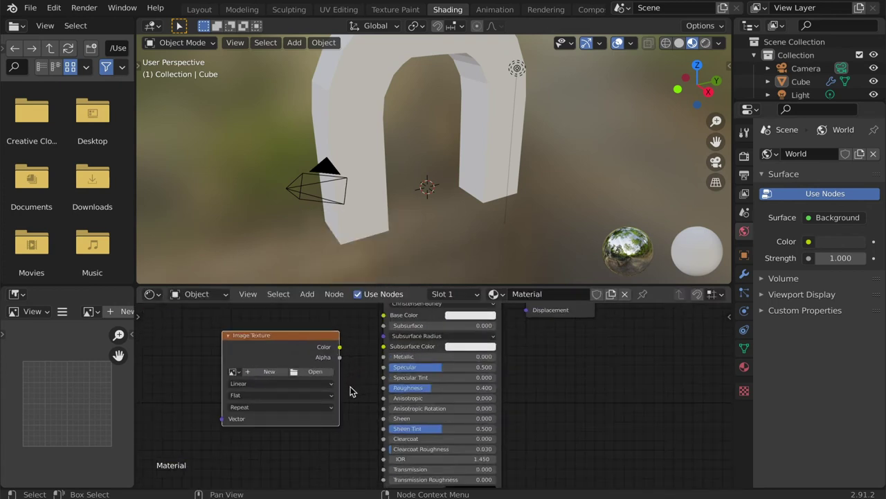
pyautogui.moveTo(346, 351); pyautogui.dragTo(387, 321)
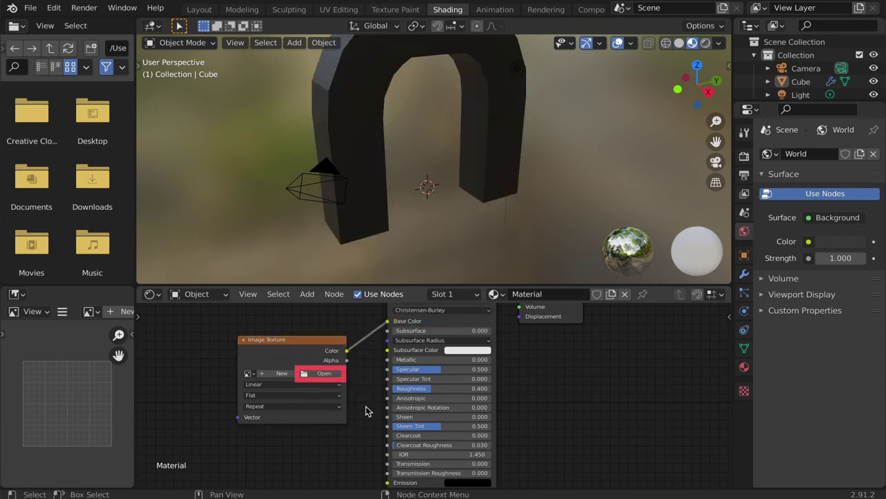
# Step: Load Bricks051_1K_Color.jpg from the Desktop into the node and view the bricked arch
pyautogui.click(334, 380)
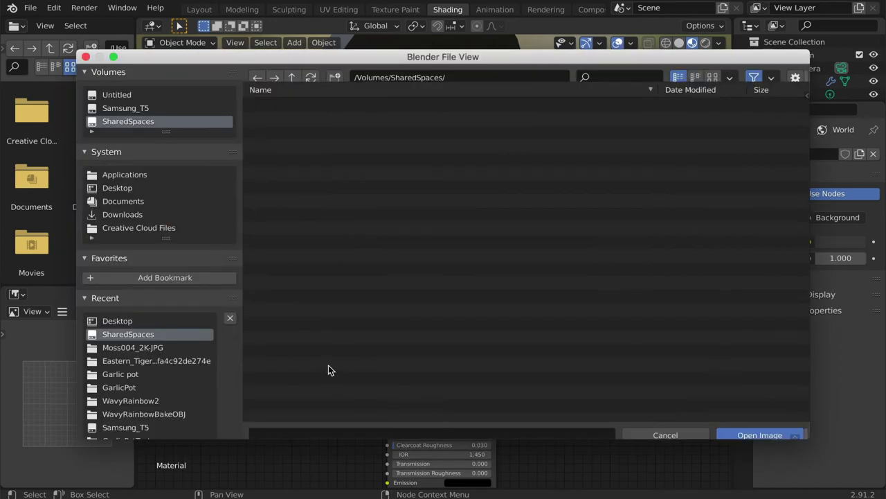
pyautogui.click(146, 190)
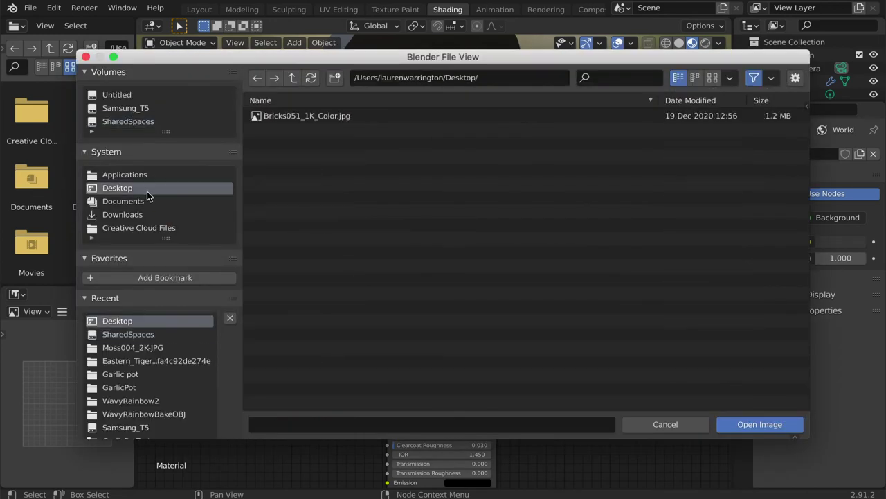
pyautogui.click(409, 115)
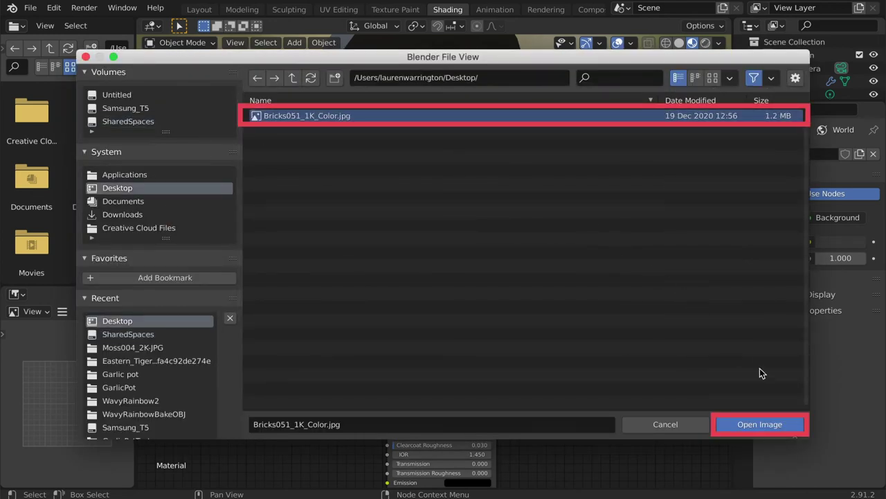
pyautogui.click(795, 421)
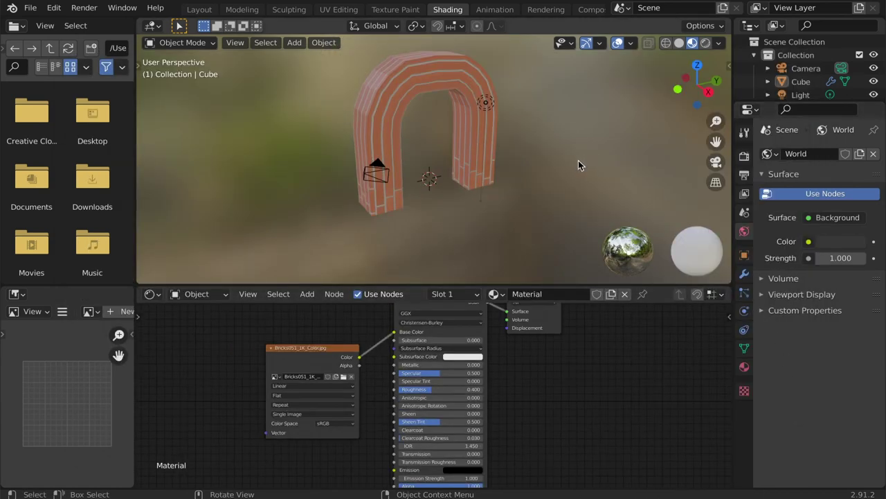
pyautogui.moveTo(561, 174); pyautogui.dragTo(549, 145, button='middle')
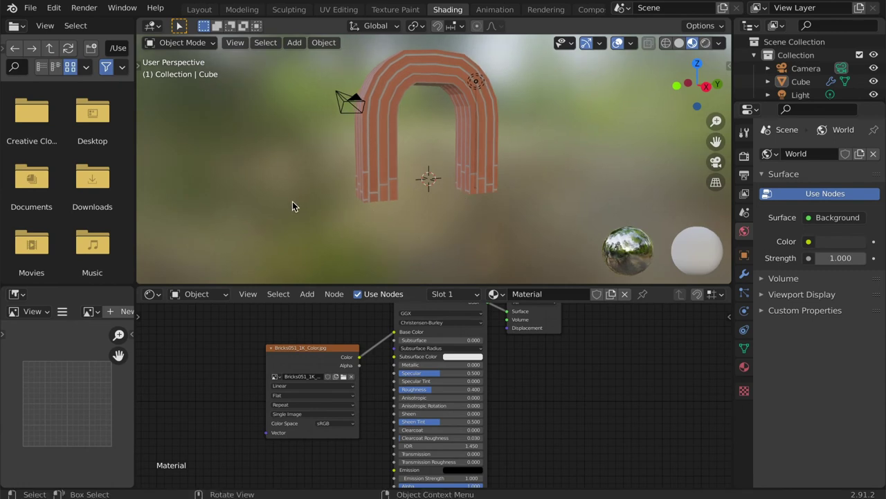
pyautogui.moveTo(292, 206); pyautogui.dragTo(258, 210, button='middle')
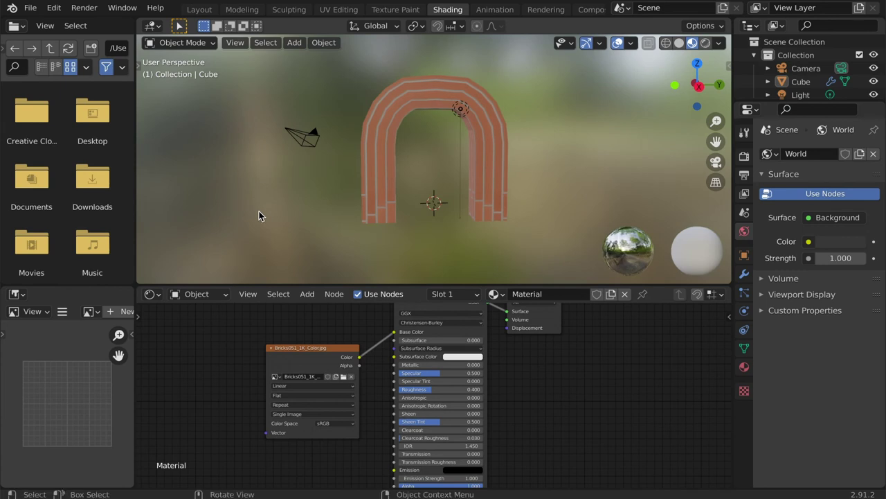
pyautogui.scroll(1, 560, 160)
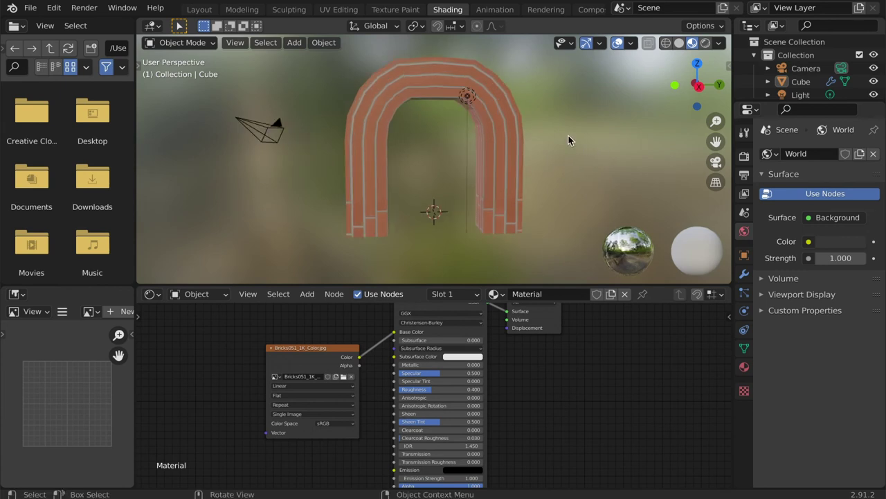
pyautogui.click(516, 130)
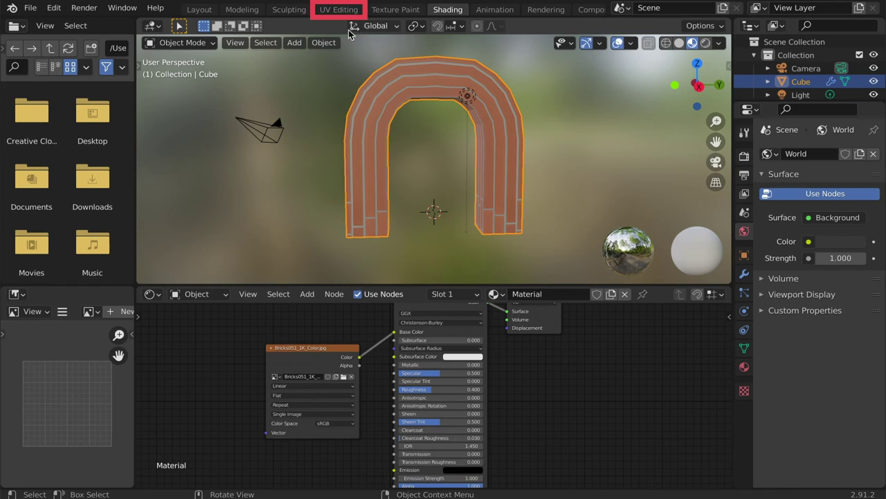
# Step: Open UV Editing with all the arch's faces selected and orbit to a front view
pyautogui.click(338, 9)
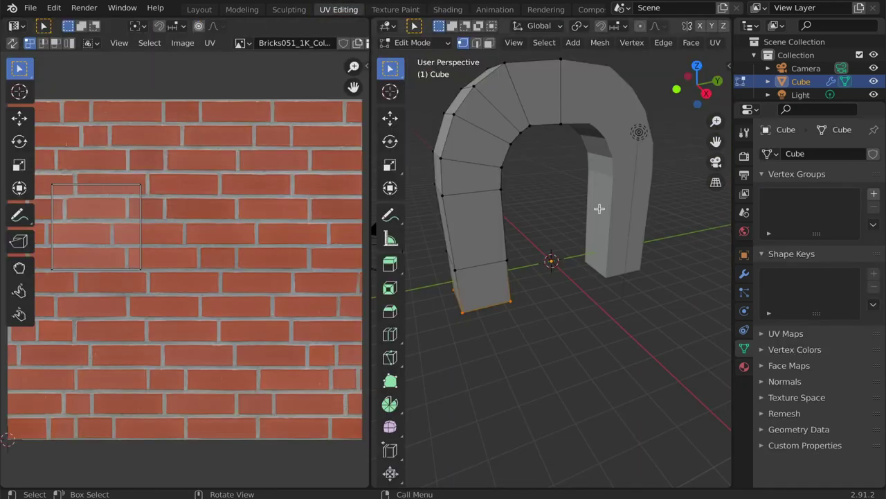
pyautogui.press('ctrl+KP_Add')
pyautogui.scroll(-2, 284, 257)
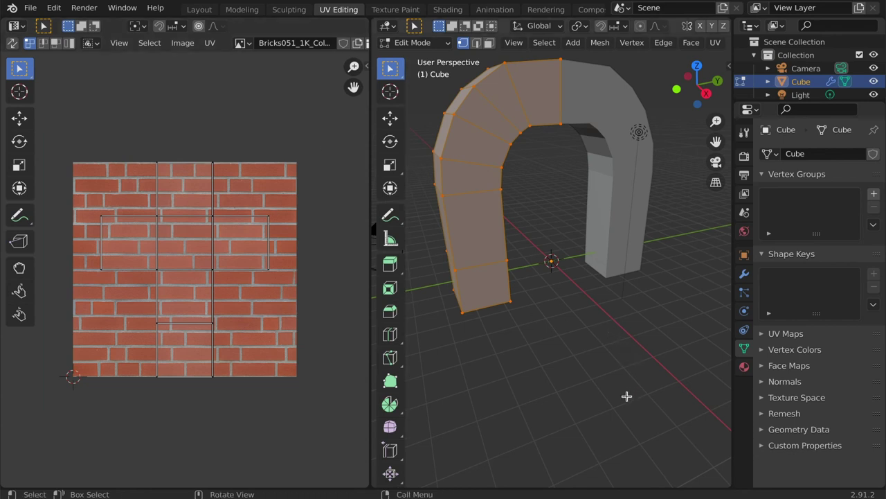
pyautogui.moveTo(628, 395)
pyautogui.mouseDown(button='middle')
pyautogui.moveTo(613, 396)
pyautogui.moveTo(653, 422)
pyautogui.moveTo(587, 398)
pyautogui.moveTo(605, 402)
pyautogui.mouseUp(button='middle')
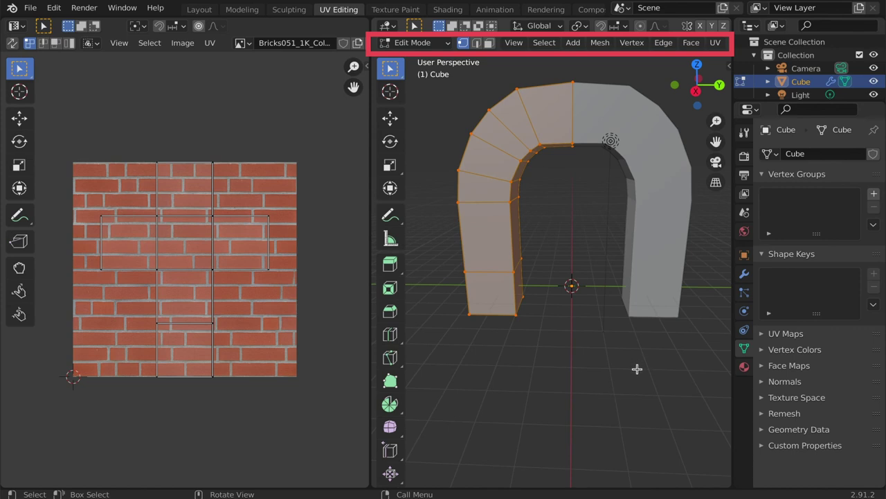
pyautogui.moveTo(637, 368); pyautogui.dragTo(677, 142, button='middle')
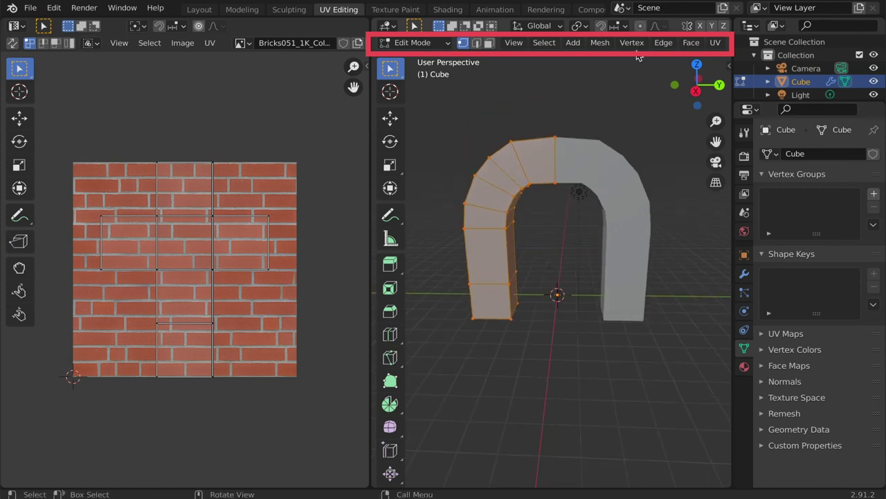
pyautogui.scroll(-5, 635, 46)
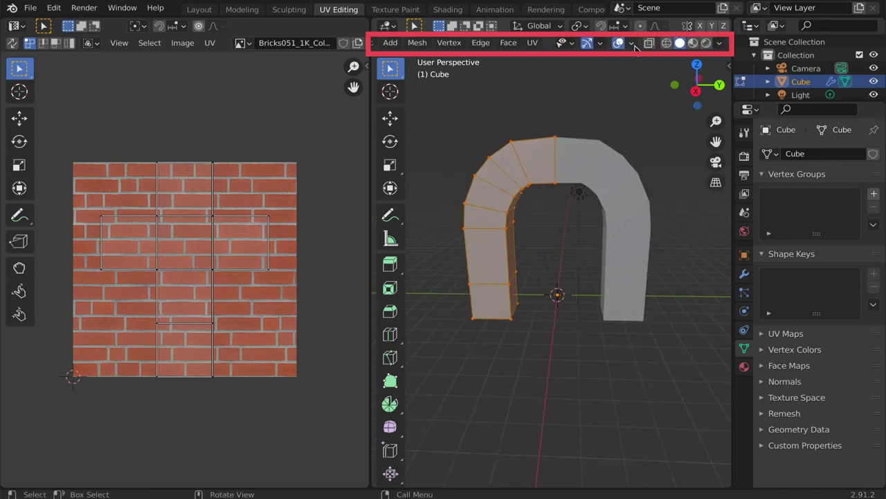
# Step: Switch to Material Preview and apply Smart UV Project to the arch with a 66° angle limit
pyautogui.click(692, 43)
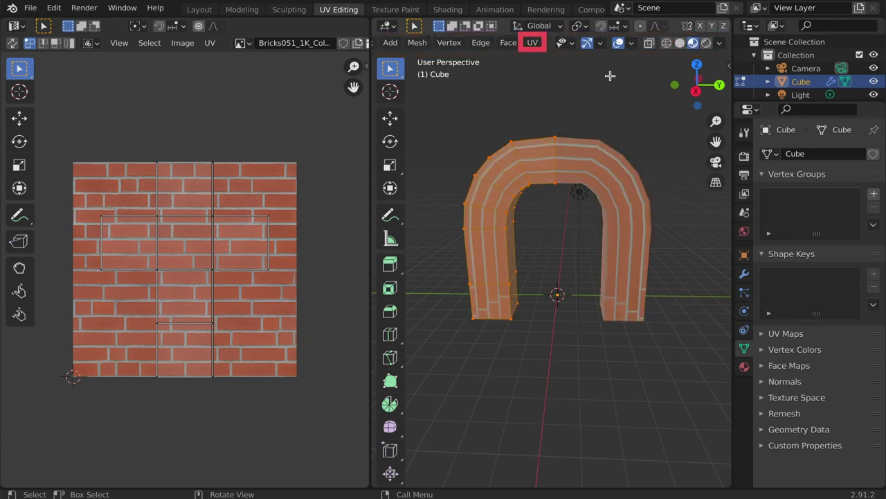
pyautogui.click(532, 42)
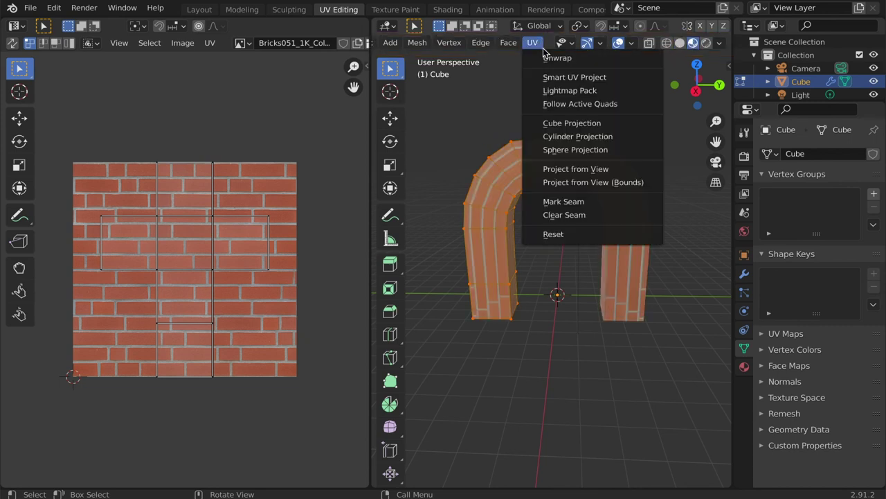
pyautogui.click(653, 81)
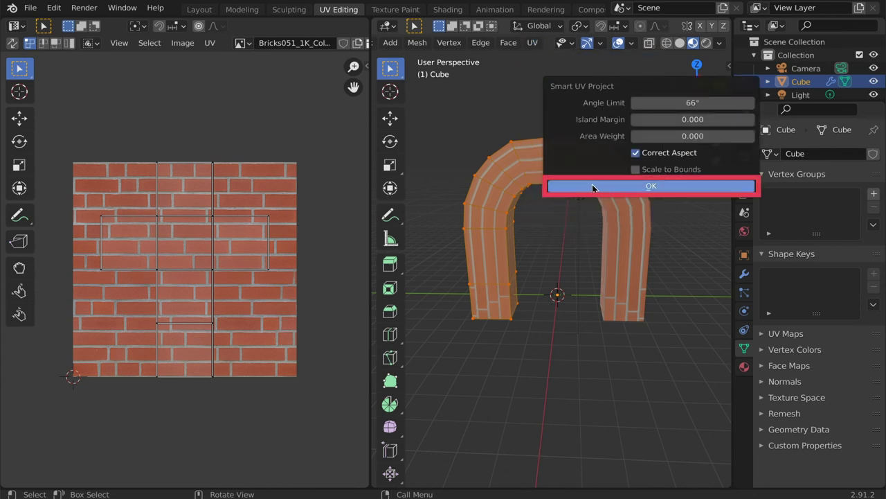
pyautogui.click(640, 187)
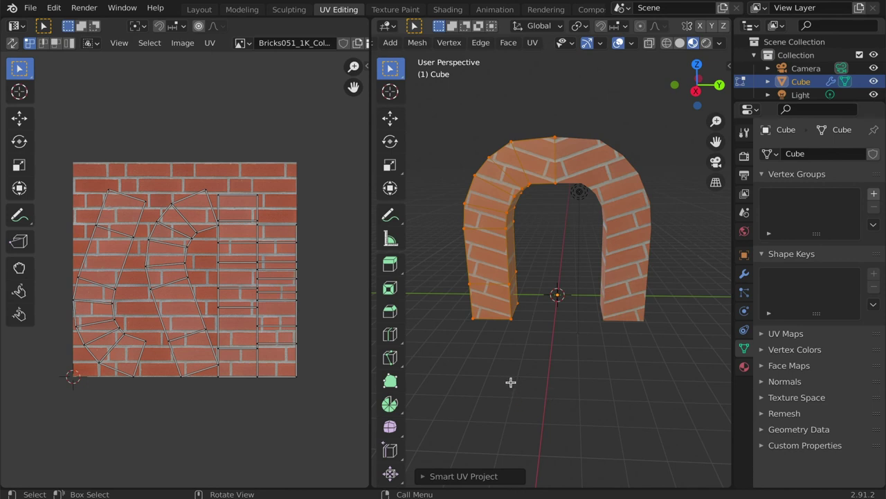
pyautogui.moveTo(509, 381)
pyautogui.mouseDown(button='middle')
pyautogui.moveTo(650, 372)
pyautogui.moveTo(556, 362)
pyautogui.moveTo(519, 368)
pyautogui.mouseUp(button='middle')
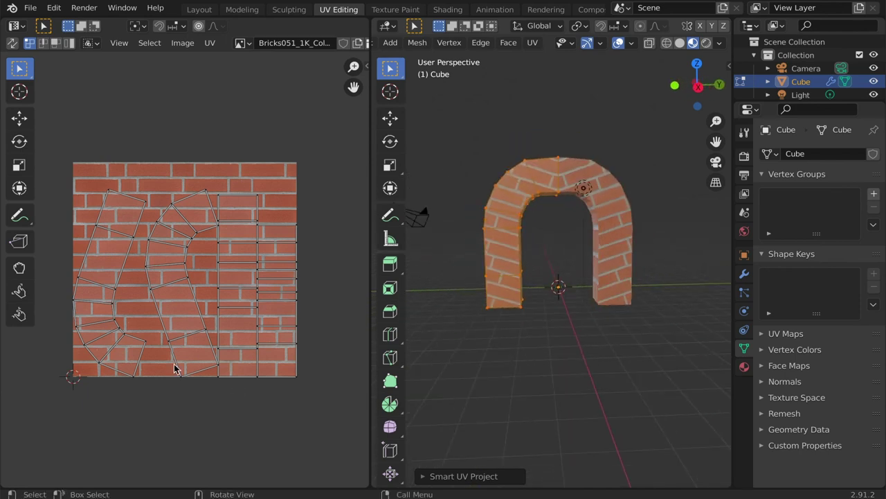
# Step: Rotate the left UV island and turn the middle island about 180°
pyautogui.moveTo(47, 133); pyautogui.dragTo(146, 412)
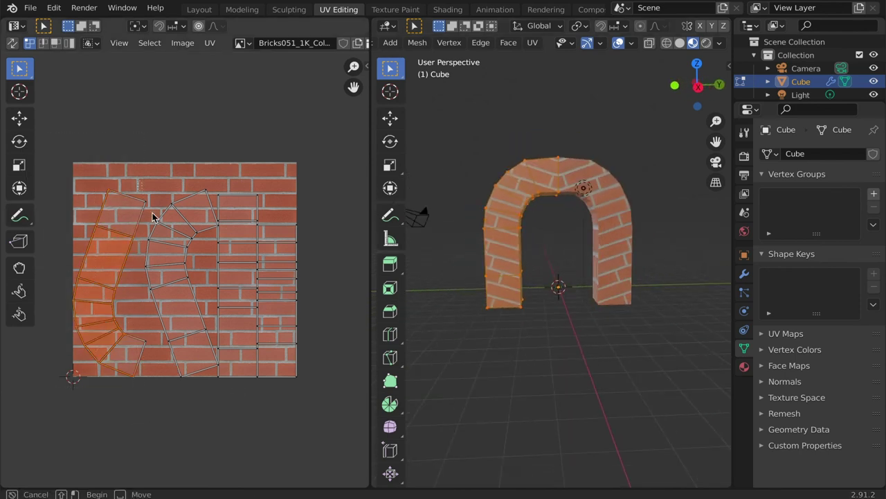
pyautogui.press('r')
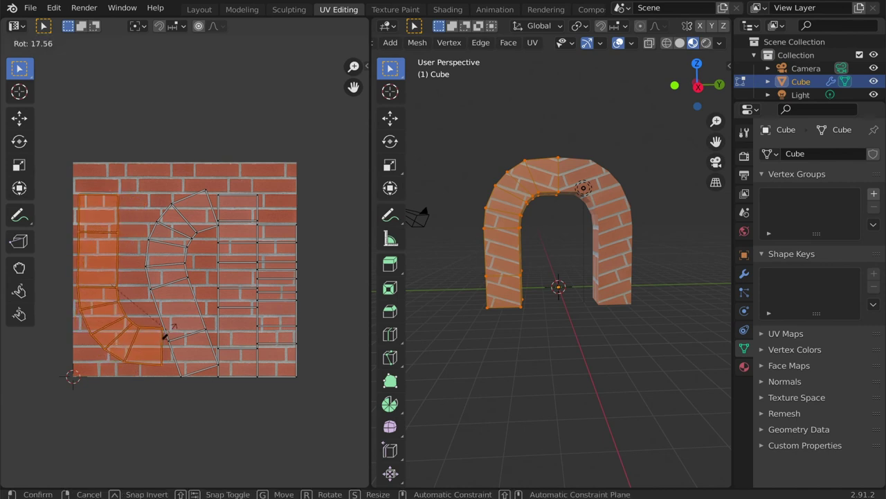
pyautogui.click(166, 336)
pyautogui.moveTo(135, 164); pyautogui.dragTo(211, 311)
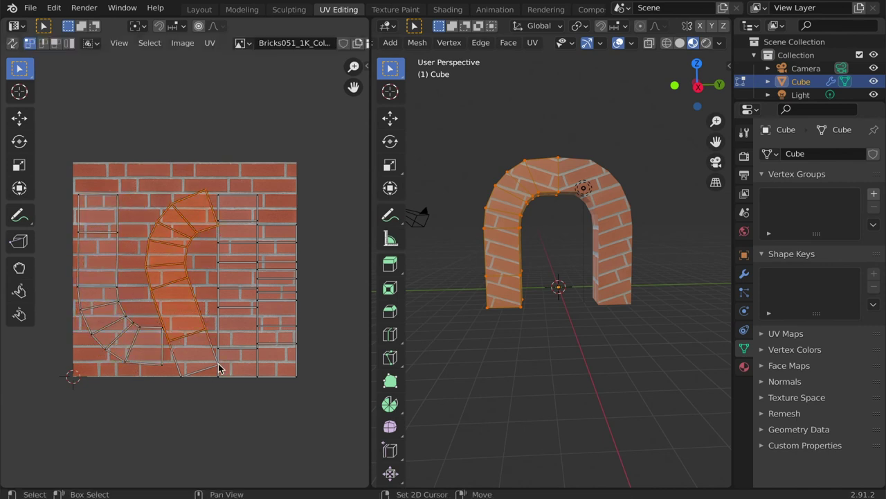
pyautogui.press('r')
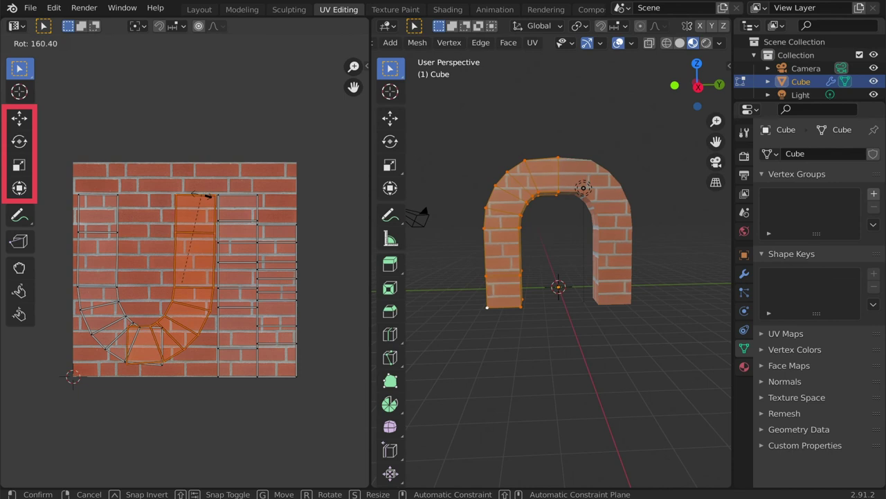
pyautogui.click(202, 194)
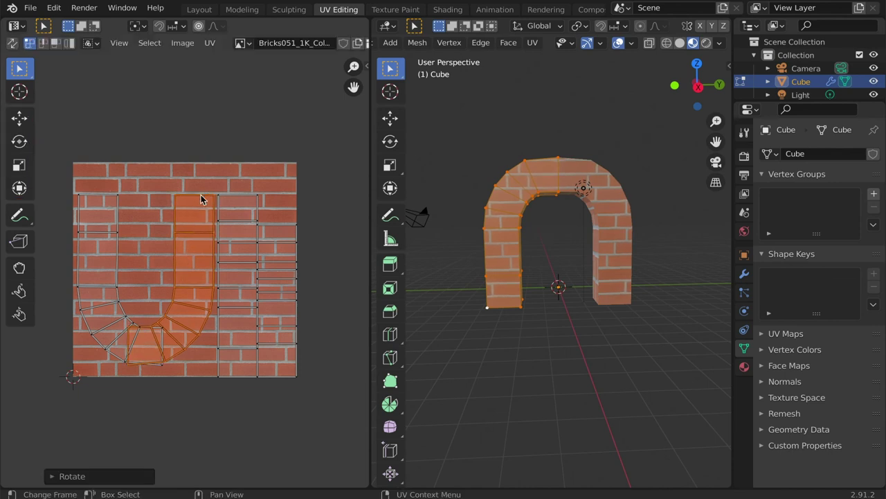
# Step: Move, rotate and nudge the left UV island into a new position
pyautogui.moveTo(71, 166); pyautogui.dragTo(124, 367)
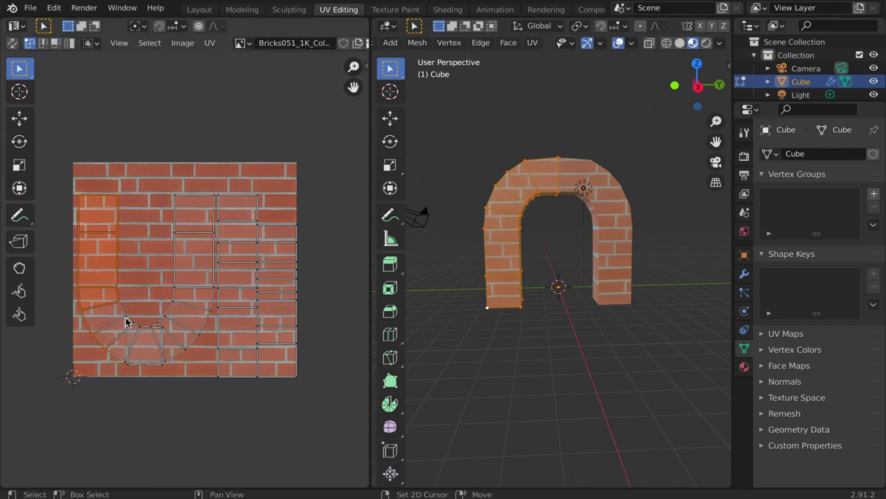
pyautogui.press('g')
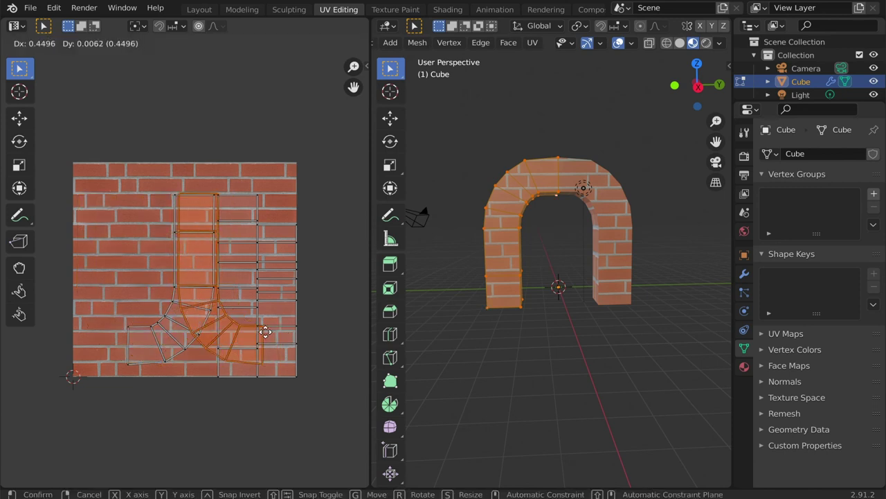
pyautogui.click(260, 331)
pyautogui.press('r')
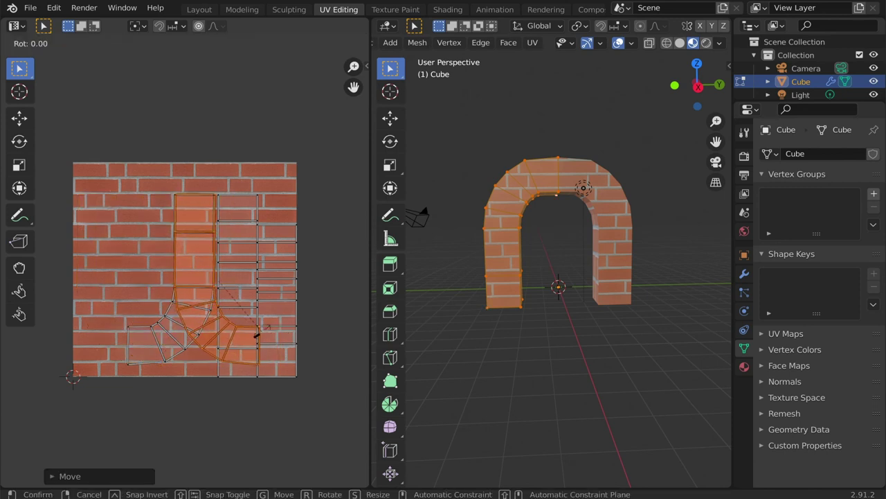
pyautogui.click(264, 335)
pyautogui.press('g')
pyautogui.click(265, 330)
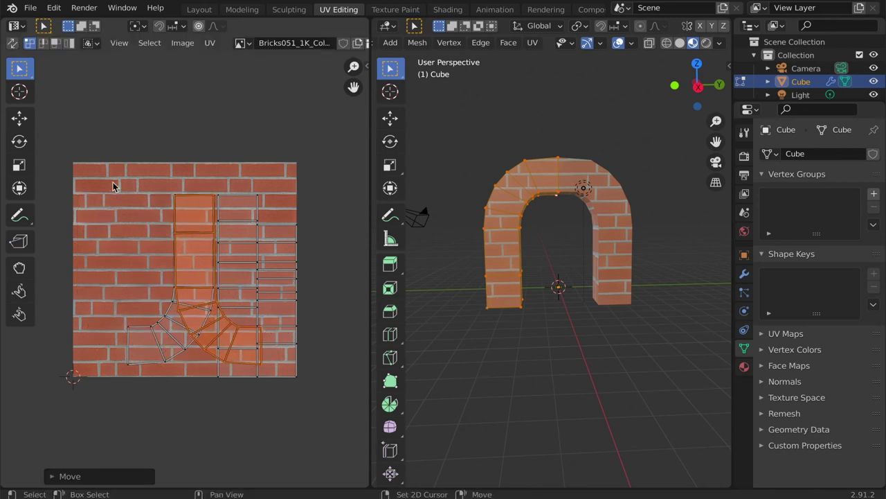
# Step: Reposition the left UV island again, check the brick mapping, and return to Layout
pyautogui.moveTo(113, 182); pyautogui.dragTo(199, 401)
pyautogui.press('g')
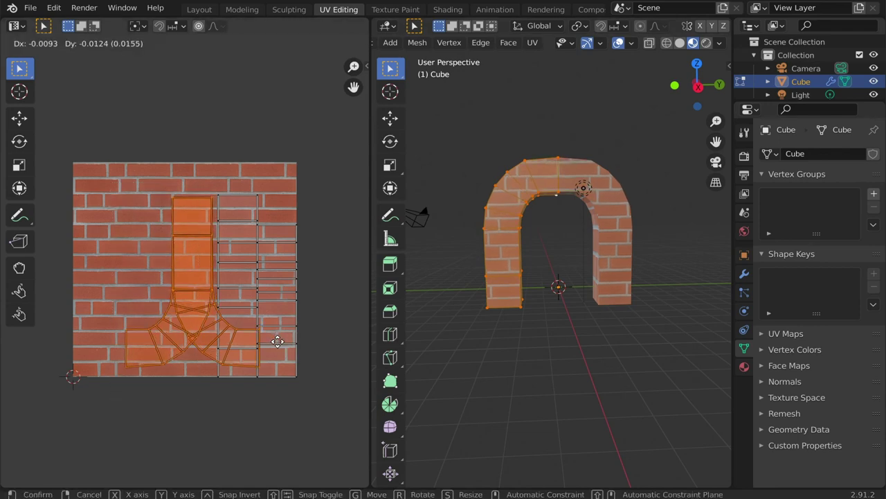
pyautogui.click(271, 336)
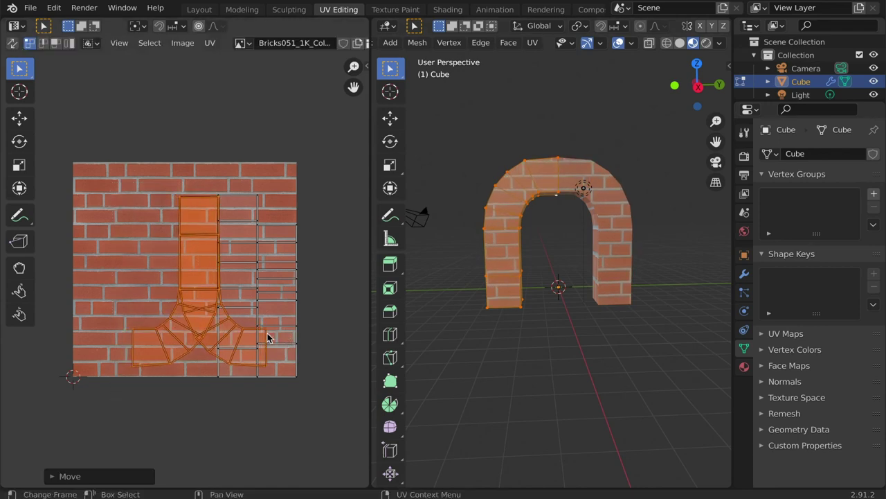
pyautogui.moveTo(470, 360); pyautogui.dragTo(367, 354, button='middle')
pyautogui.click(198, 9)
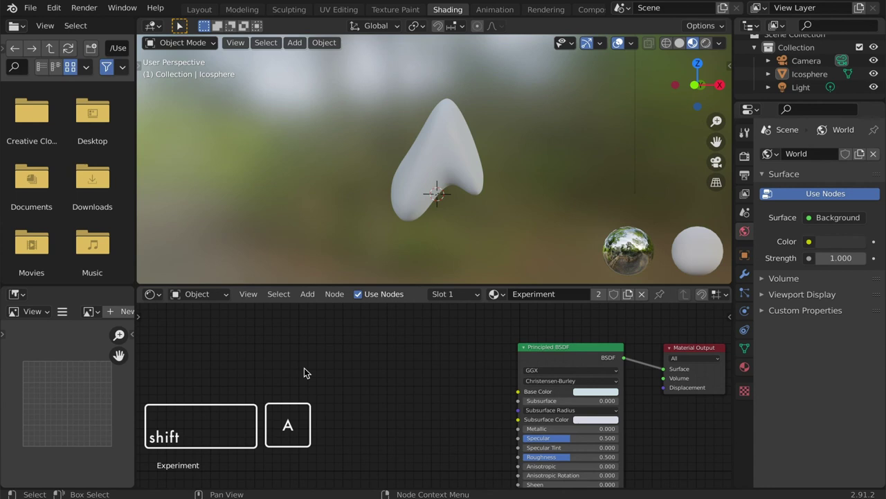
# Step: Add an Image Texture node and start a new image named Paint
pyautogui.moveTo(305, 370)
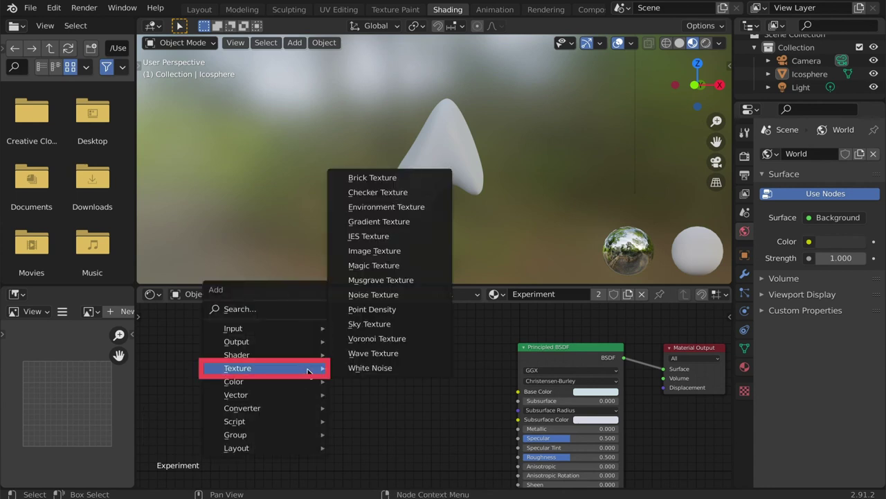
pyautogui.click(380, 250)
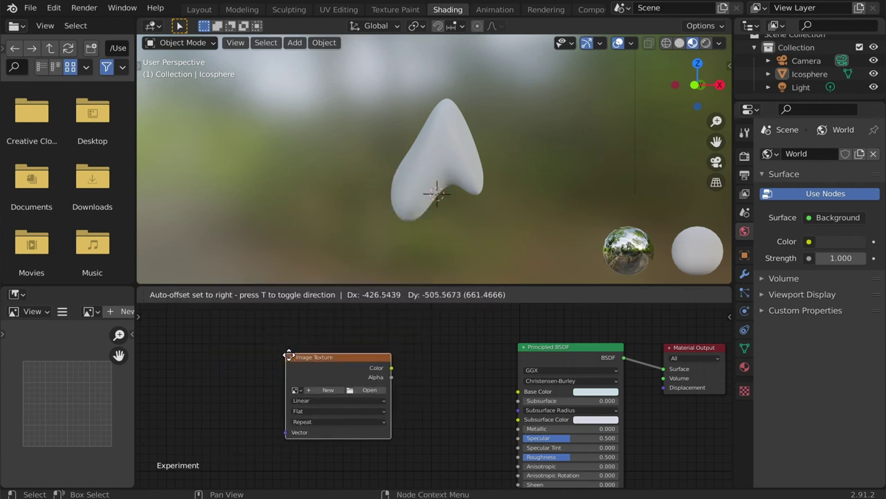
pyautogui.click(288, 355)
pyautogui.click(326, 390)
pyautogui.click(359, 368)
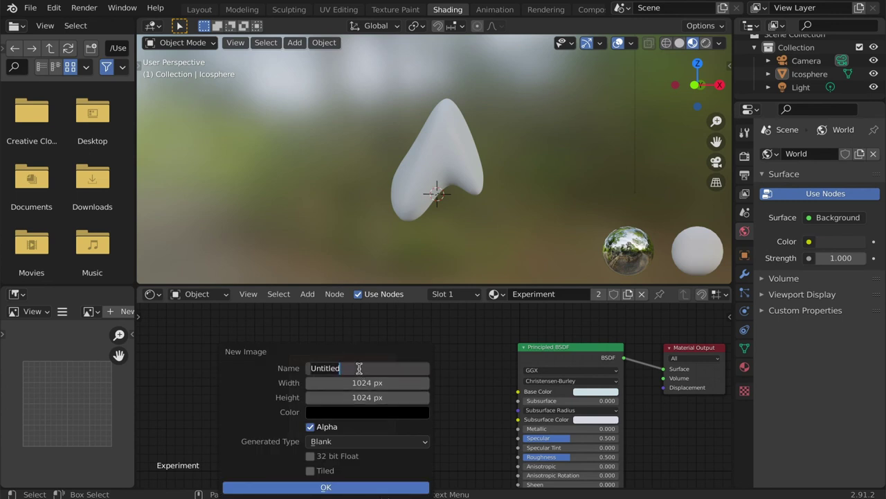
pyautogui.write('Paint')
pyautogui.press('Return')
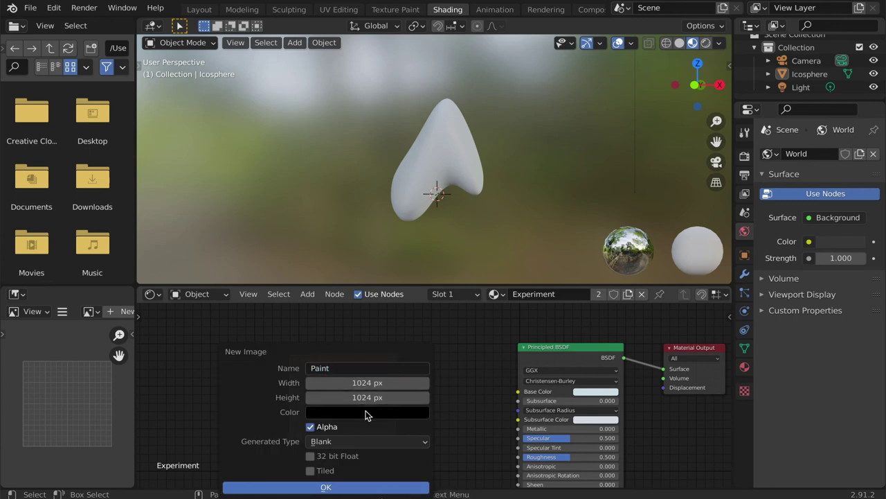
# Step: Fill the new image white and connect its Color to the Principled BSDF Base Color
pyautogui.click(367, 413)
pyautogui.moveTo(392, 378); pyautogui.dragTo(396, 379)
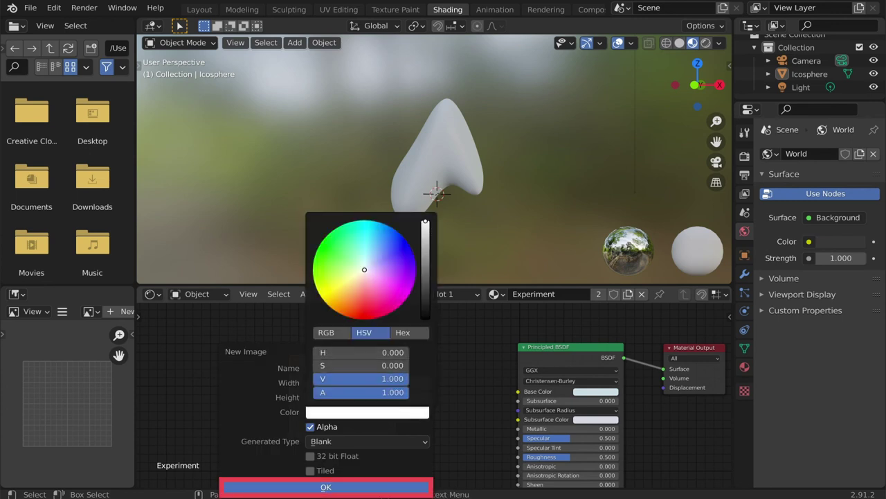
pyautogui.press('Return')
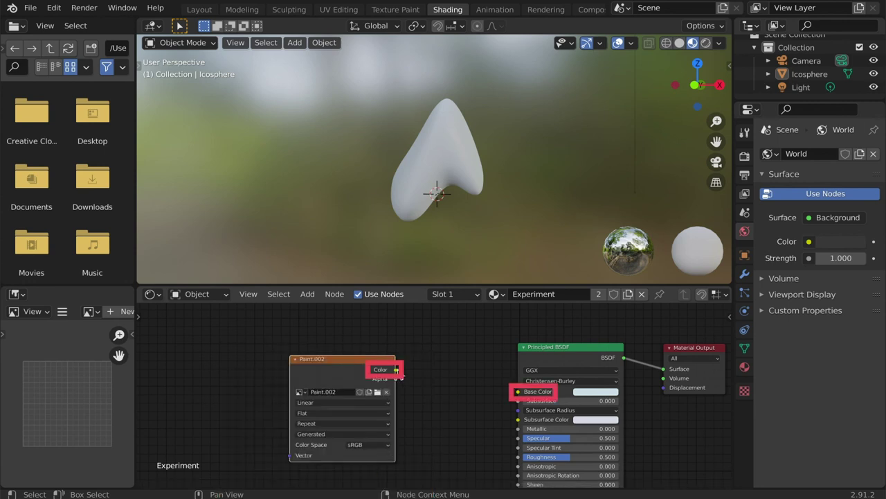
pyautogui.moveTo(396, 369)
pyautogui.mouseDown()
pyautogui.moveTo(491, 380)
pyautogui.moveTo(514, 393)
pyautogui.mouseUp()
pyautogui.click(329, 359)
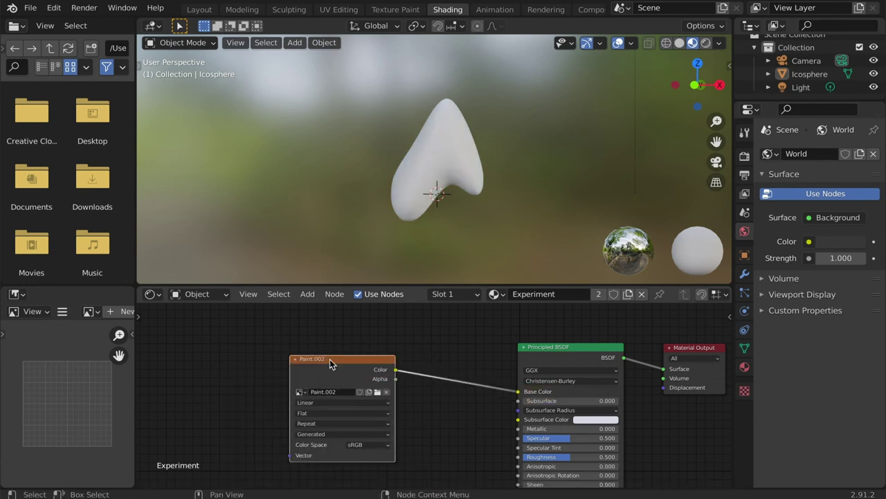
pyautogui.click(470, 156)
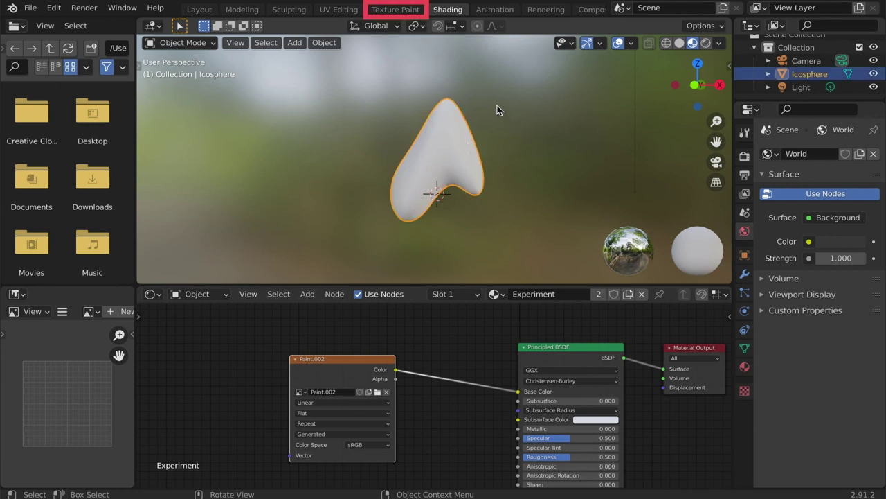
# Step: Enter Texture Paint with Material Preview, a blue brush colour, and a 31 px brush radius
pyautogui.click(397, 10)
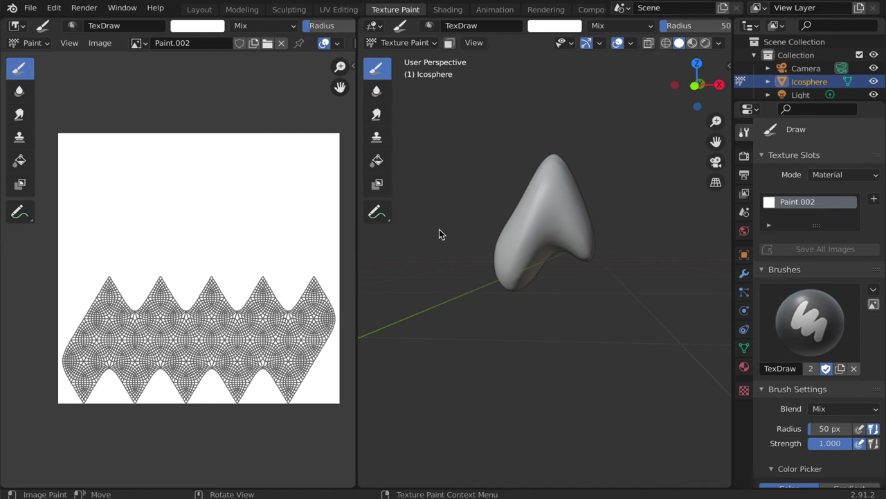
pyautogui.click(693, 43)
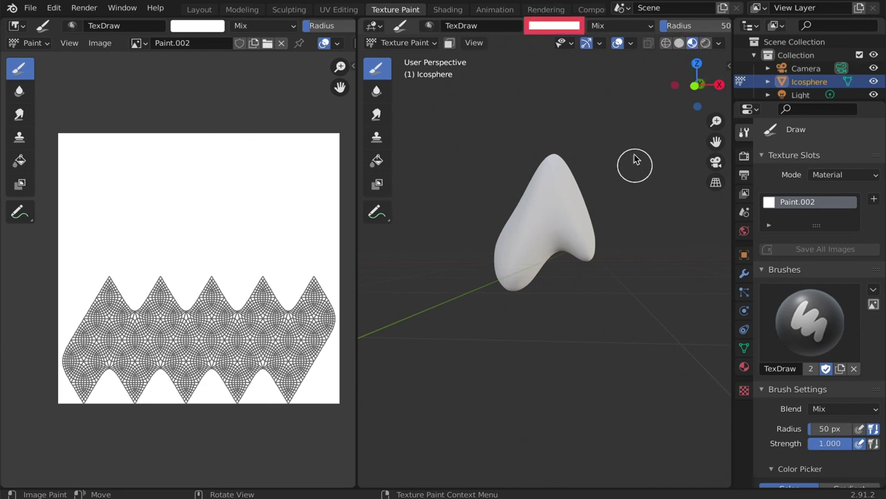
pyautogui.click(574, 27)
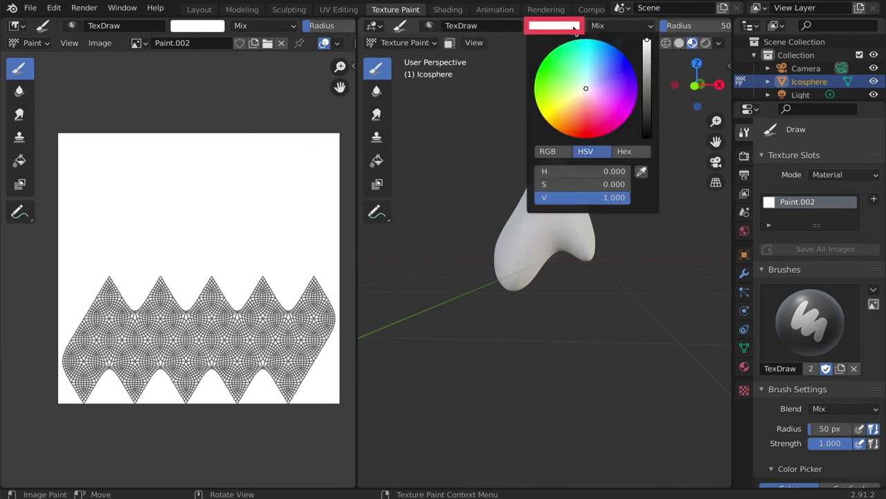
pyautogui.click(627, 71)
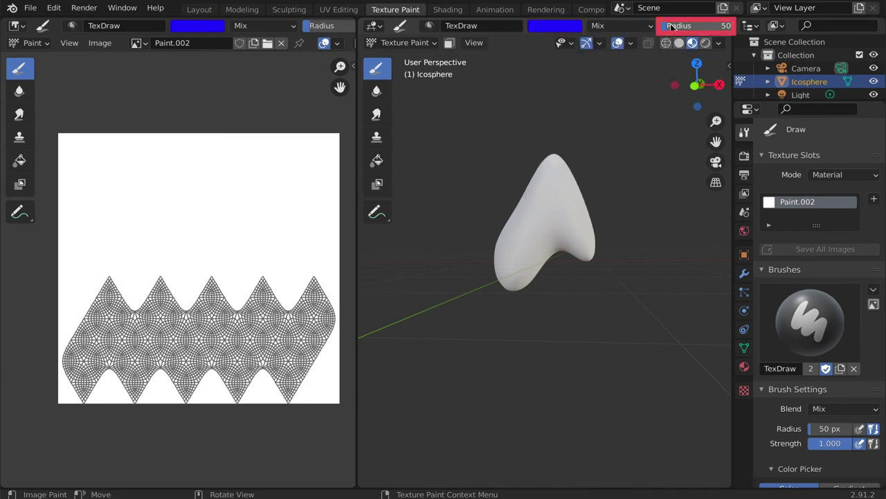
pyautogui.moveTo(696, 25); pyautogui.dragTo(686, 25)
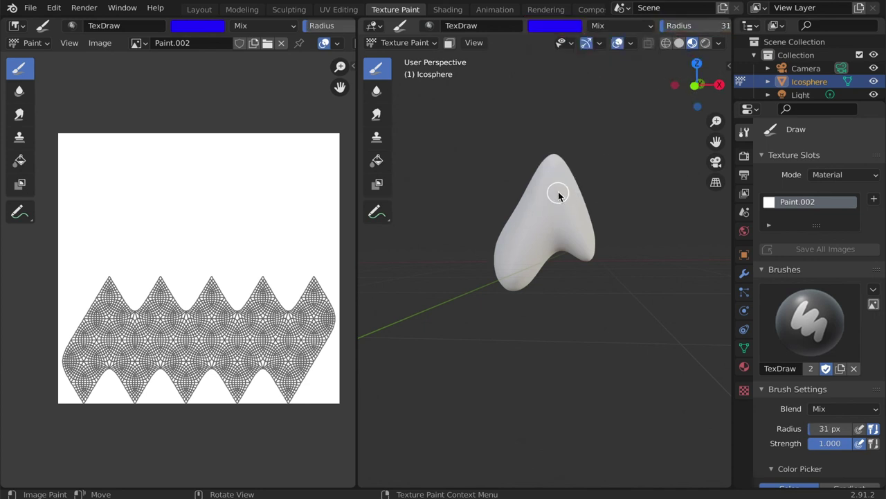
# Step: Paint four blue dots across the Paint.002 image in the UV editor
pyautogui.click(234, 339)
pyautogui.click(302, 338)
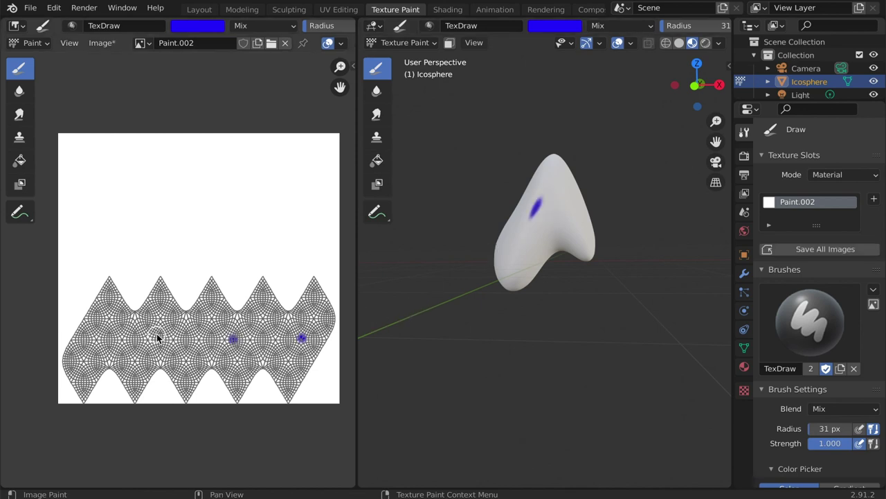
pyautogui.click(157, 335)
pyautogui.click(82, 341)
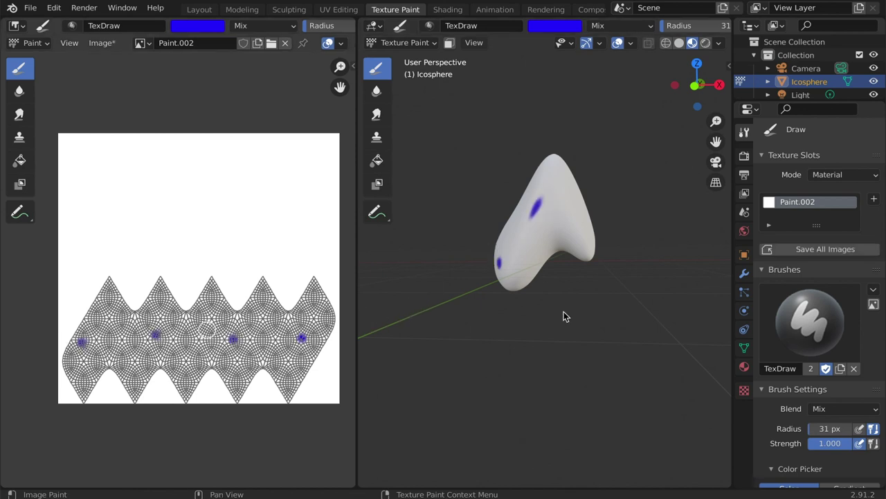
# Step: Paint blue dots directly on the blob's surface, including near its tip
pyautogui.click(529, 245)
pyautogui.click(562, 212)
pyautogui.click(552, 173)
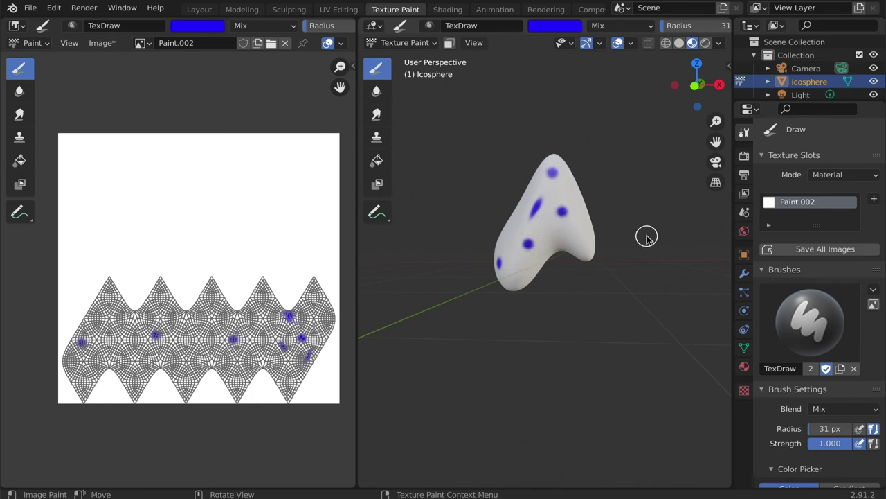
pyautogui.moveTo(647, 237); pyautogui.dragTo(525, 194, button='middle')
pyautogui.click(569, 206)
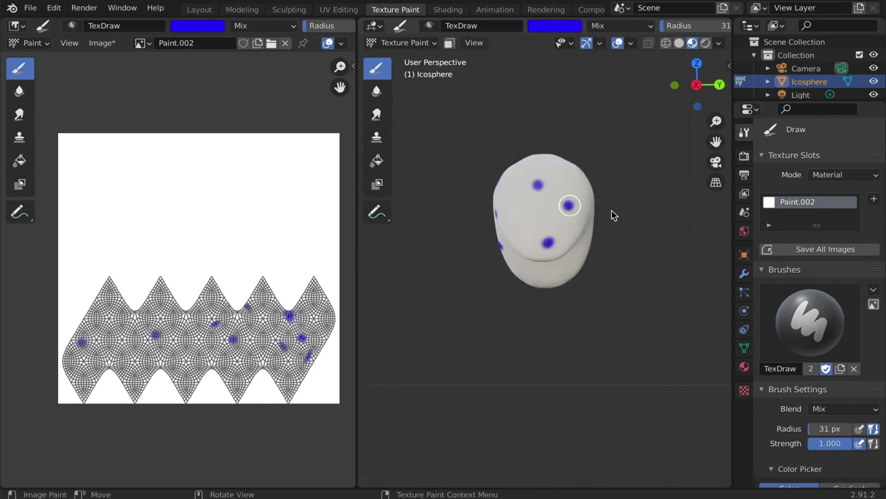
pyautogui.moveTo(625, 231); pyautogui.dragTo(498, 231, button='middle')
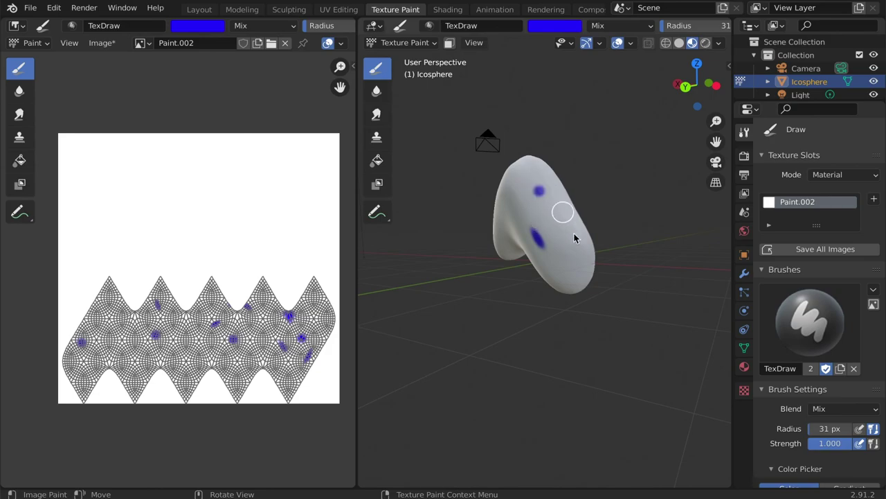